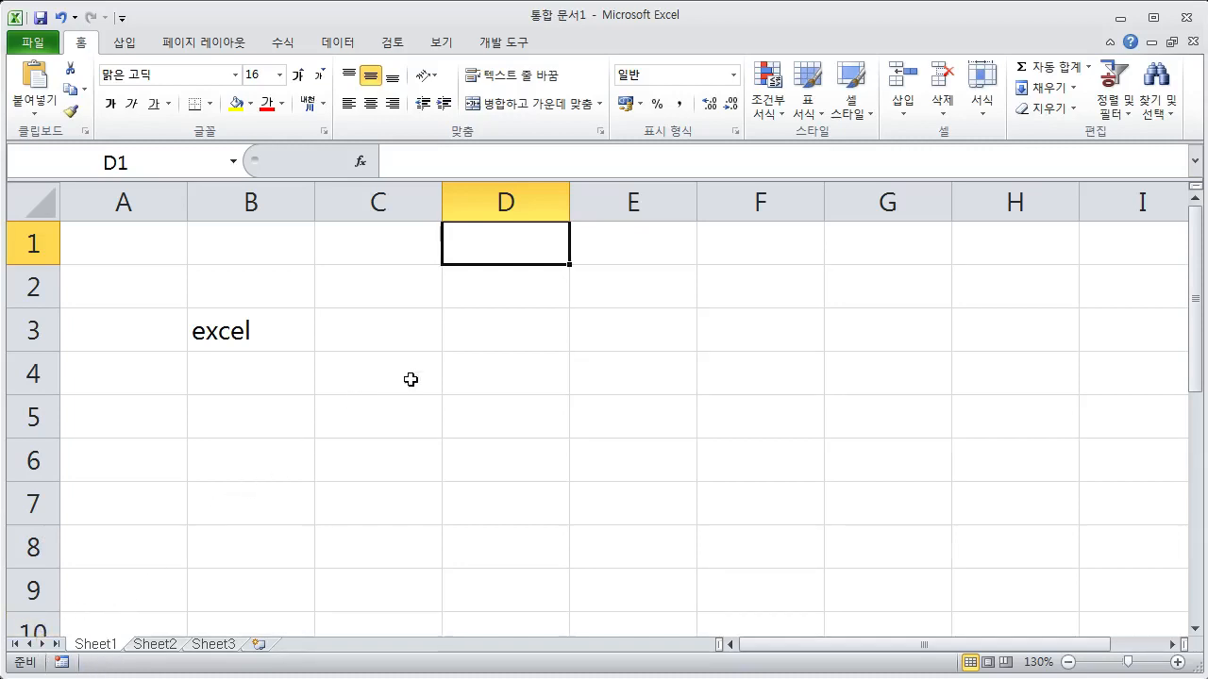
Step: View Sheet2 and Sheet3 of the workbook, and return to Sheet1
{"action": "left_click", "coordinate": [155, 645]}
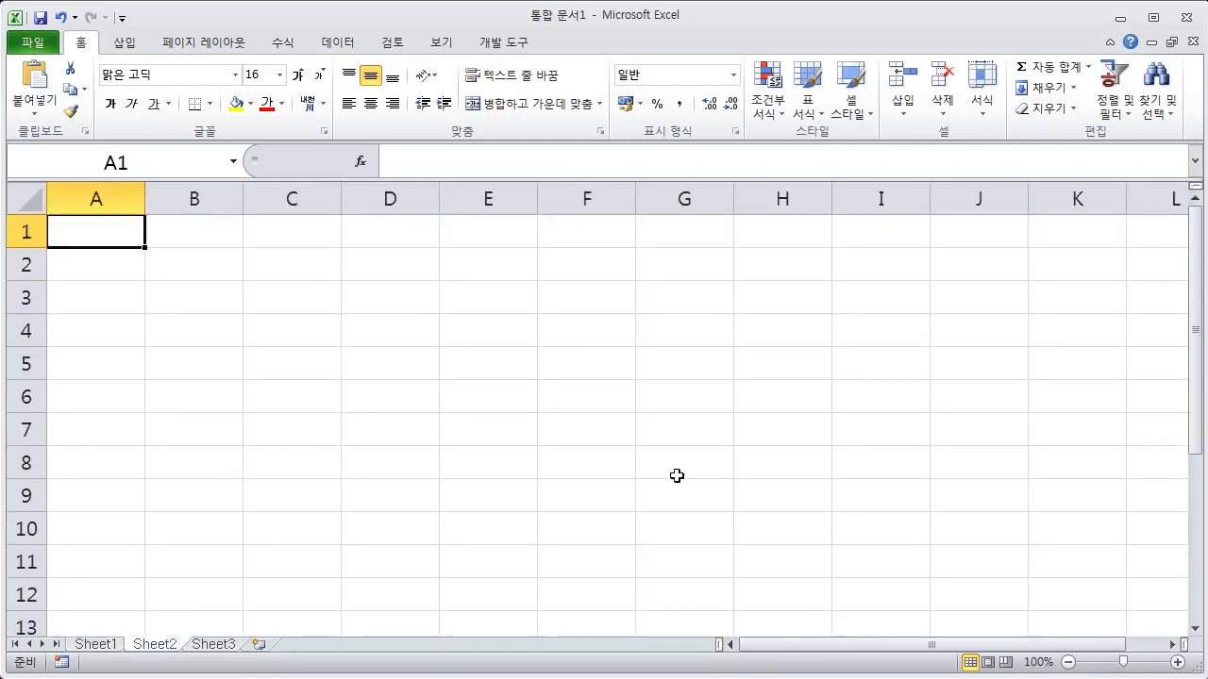
{"action": "left_click", "coordinate": [231, 649]}
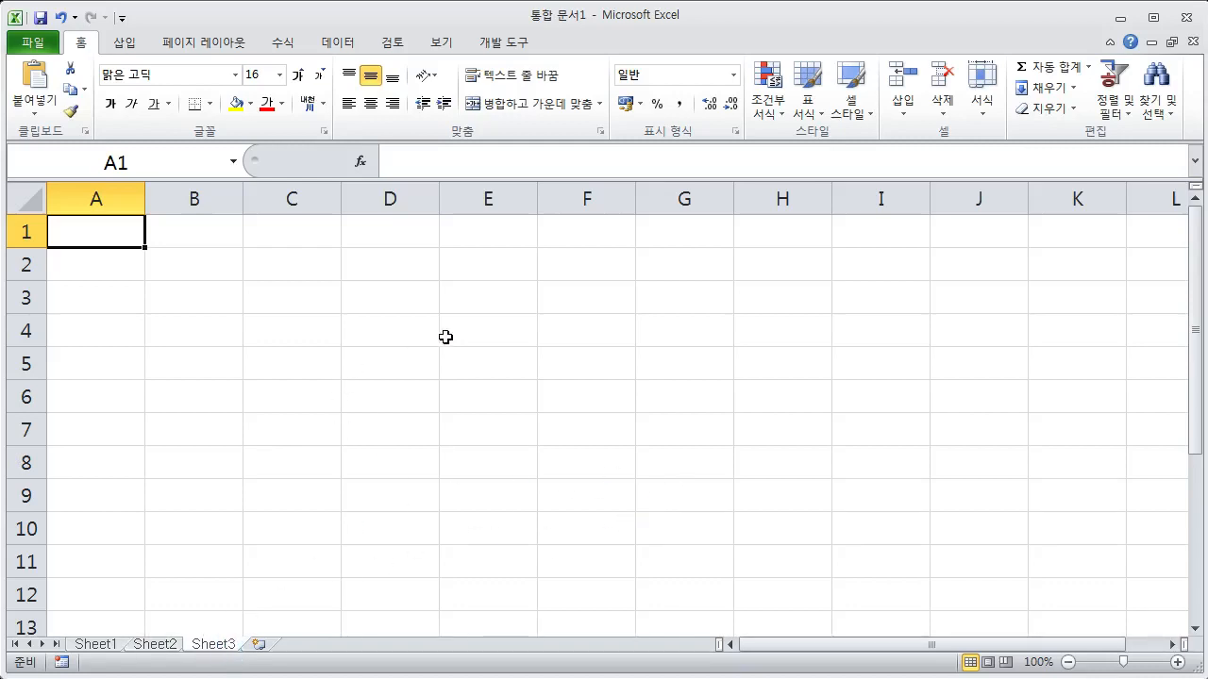
{"action": "left_click", "coordinate": [109, 647]}
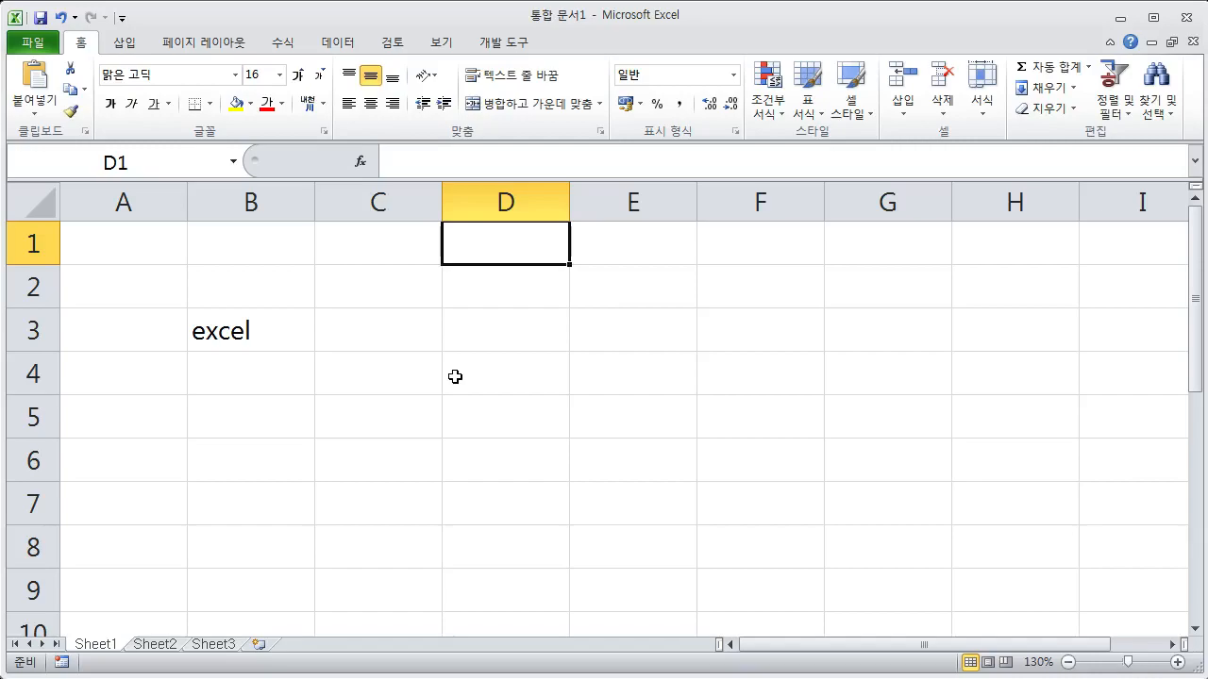
Step: Switch to Adobe Reader, page through the textbook PDF to the tip on moving the cell pointer to the end, and return to Excel
{"action": "key", "text": "alt+Tab"}
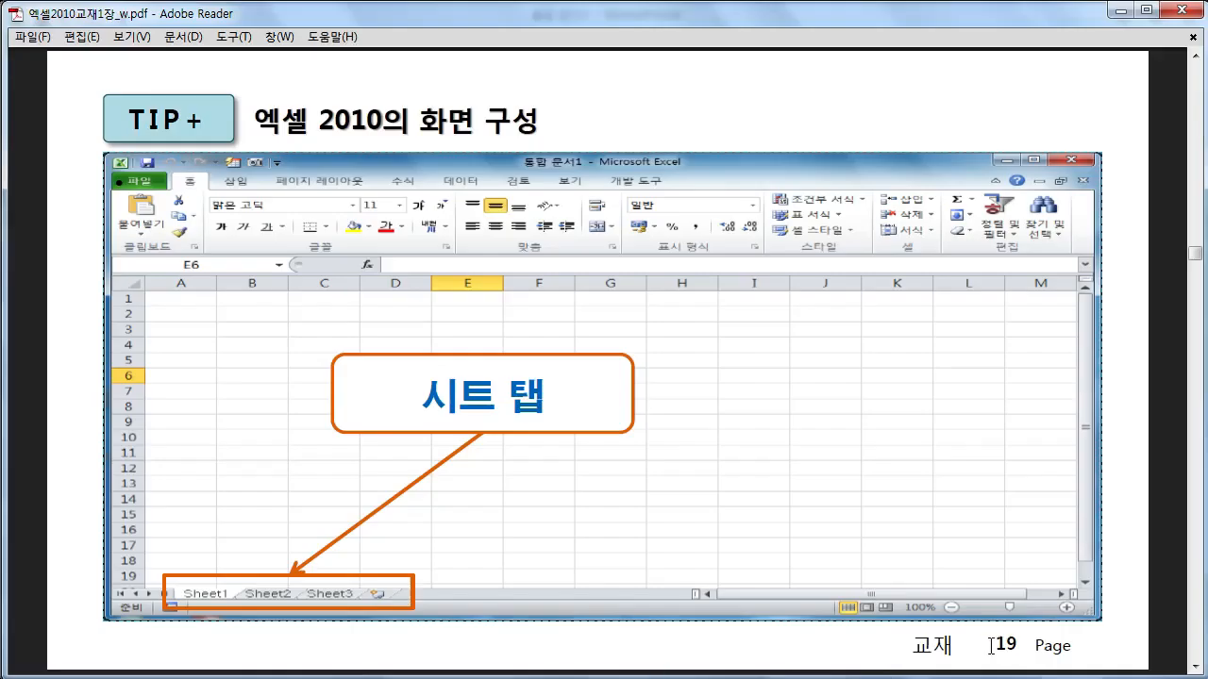
{"action": "left_click", "coordinate": [1200, 576]}
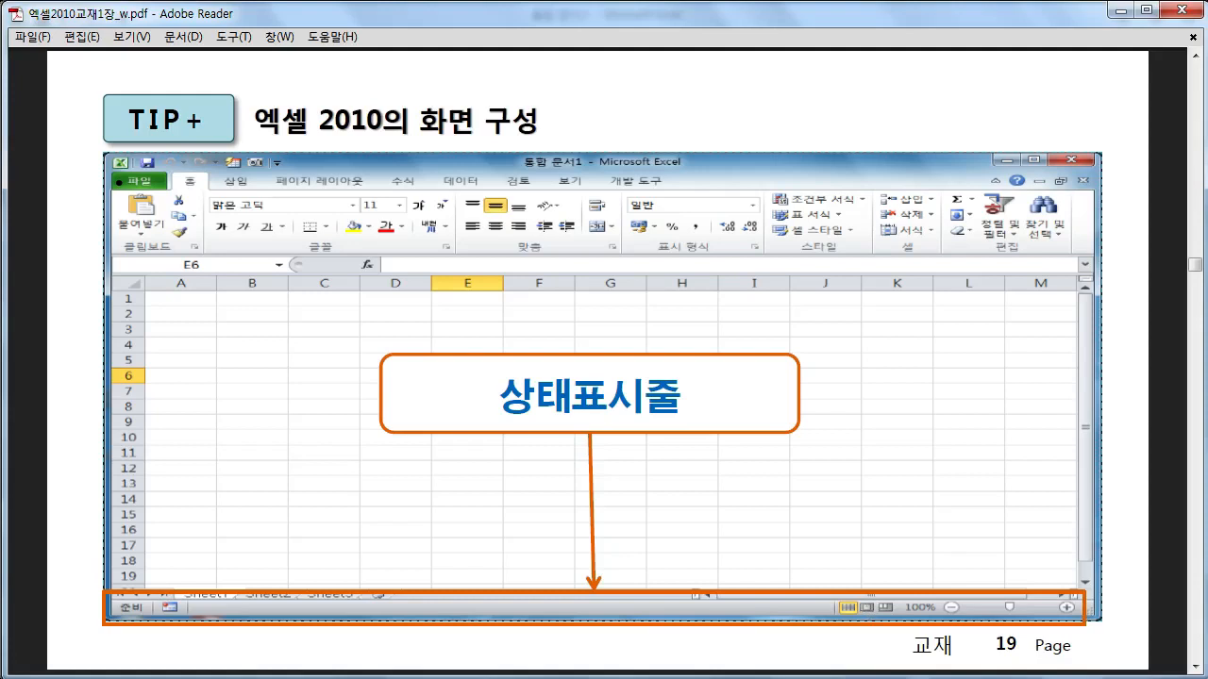
{"action": "left_click", "coordinate": [1200, 576]}
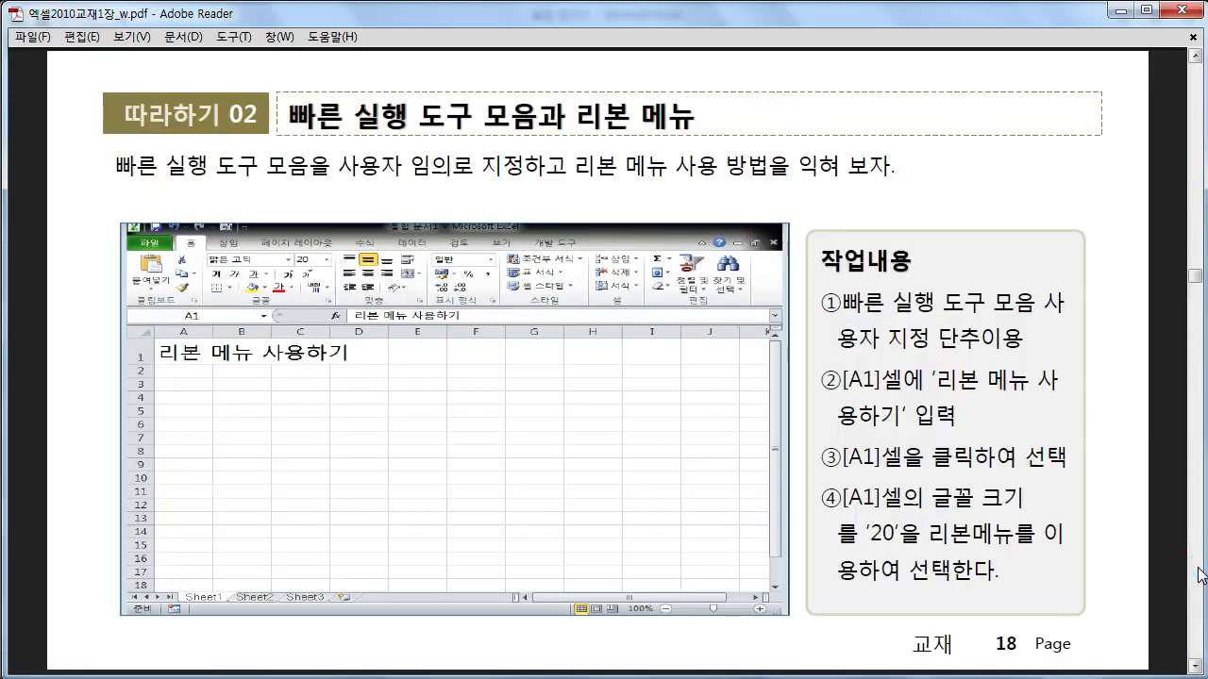
{"action": "left_click", "coordinate": [1200, 576]}
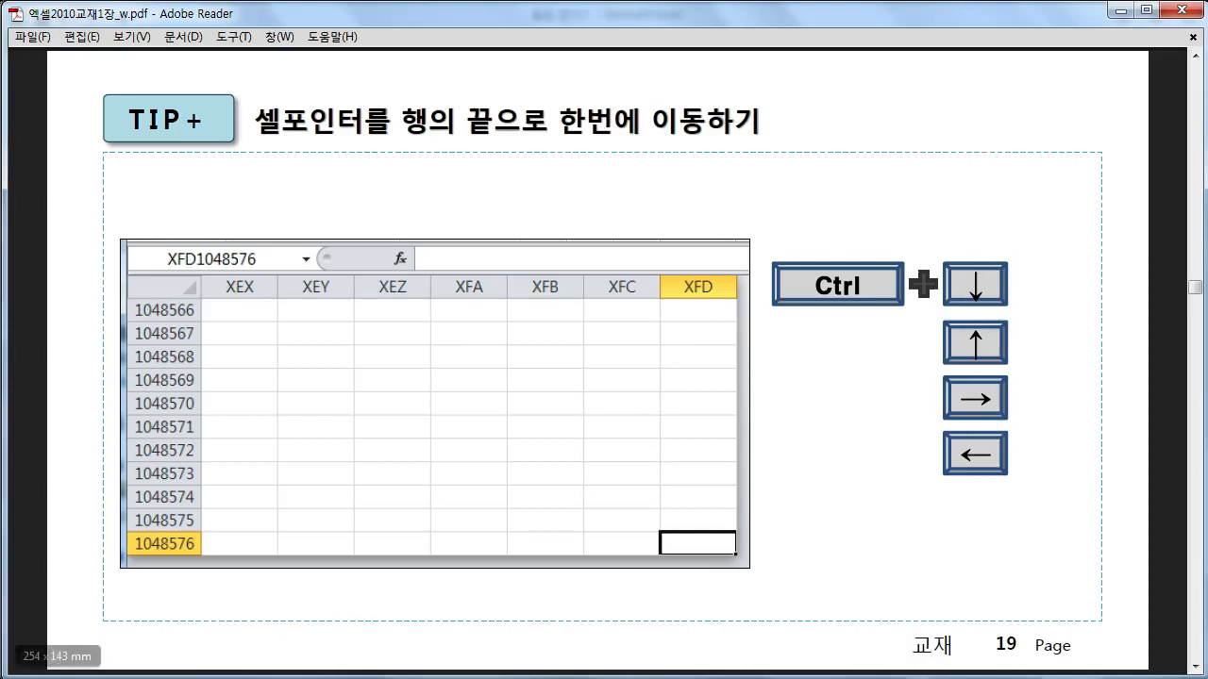
{"action": "left_click", "coordinate": [189, 594]}
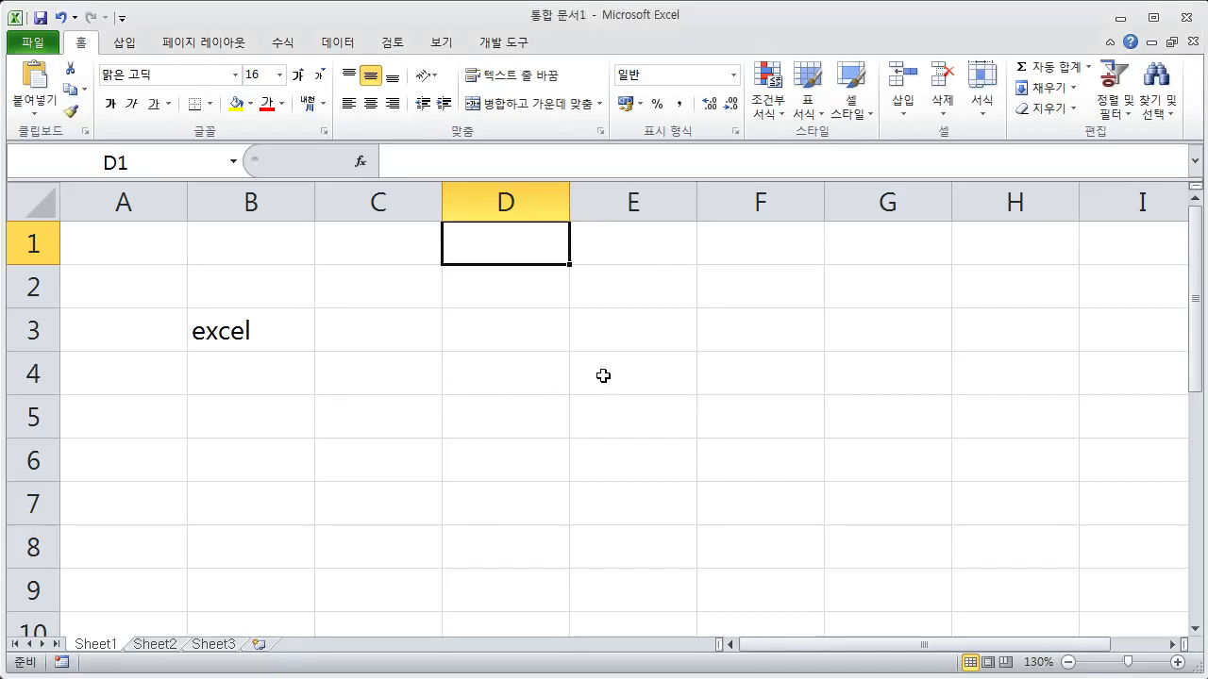
Step: Enter the text [Ctrl] in cell E2 of Sheet1
{"action": "left_click", "coordinate": [653, 284]}
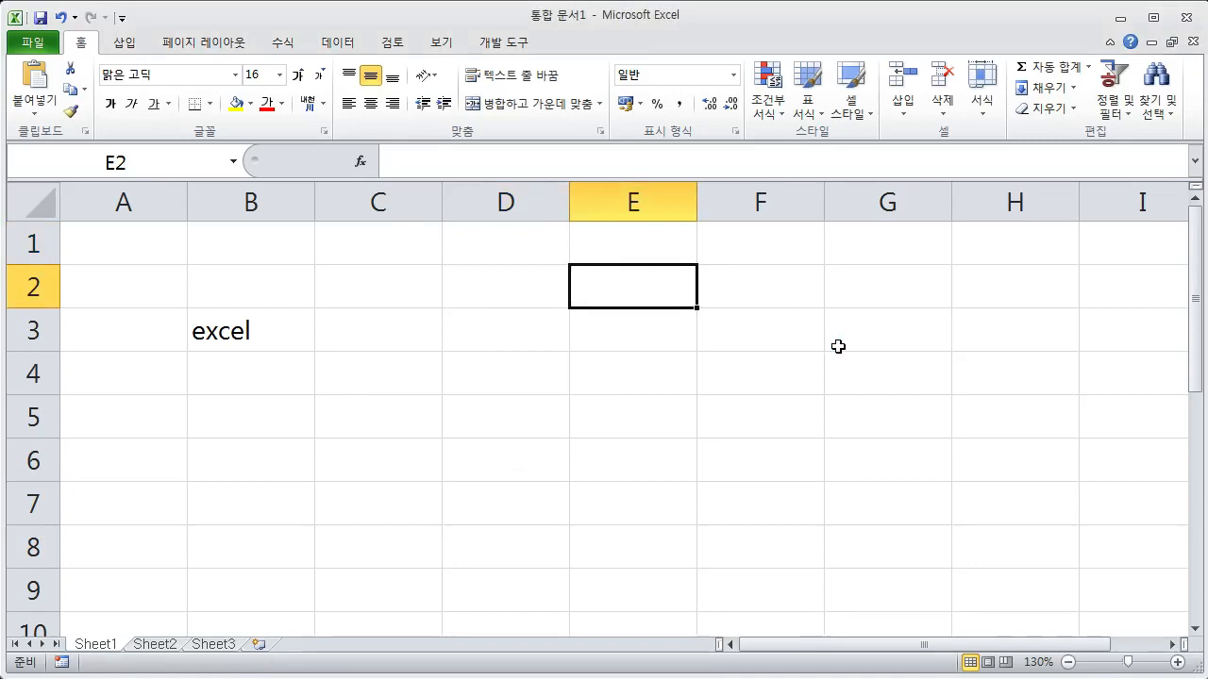
{"action": "type", "text": "ㅊ"}
{"action": "key", "text": "BackSpace"}
{"action": "type", "text": "Ctrl"}
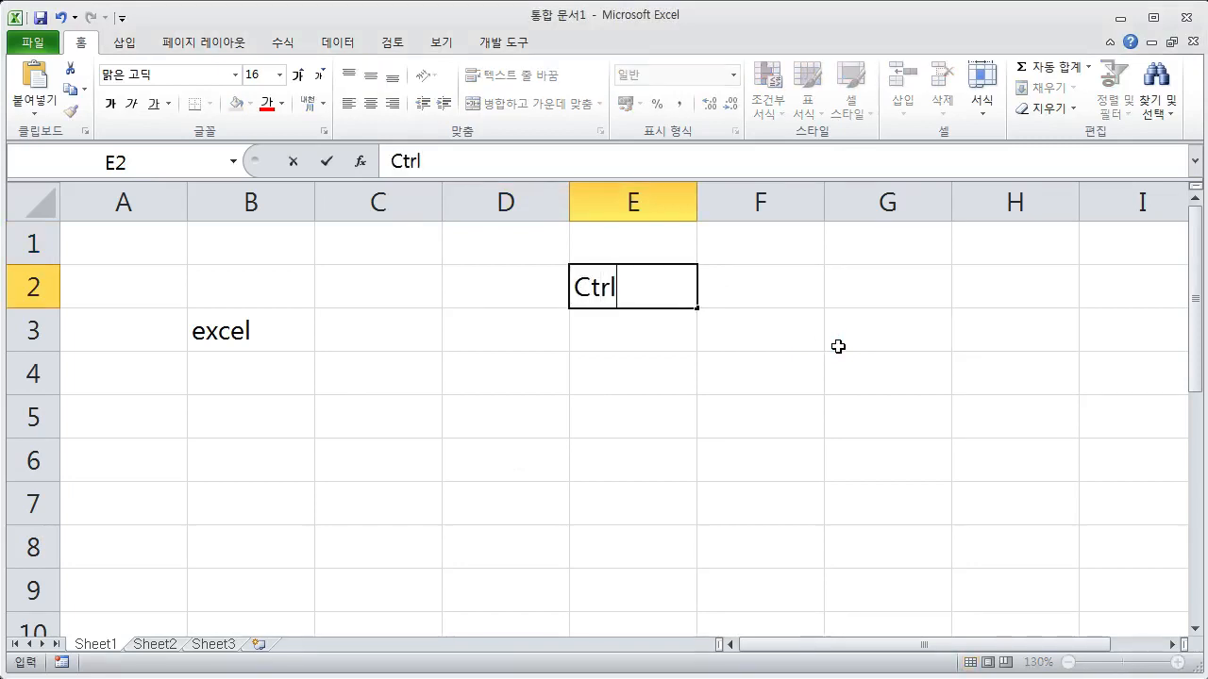
{"action": "key", "text": "Tab"}
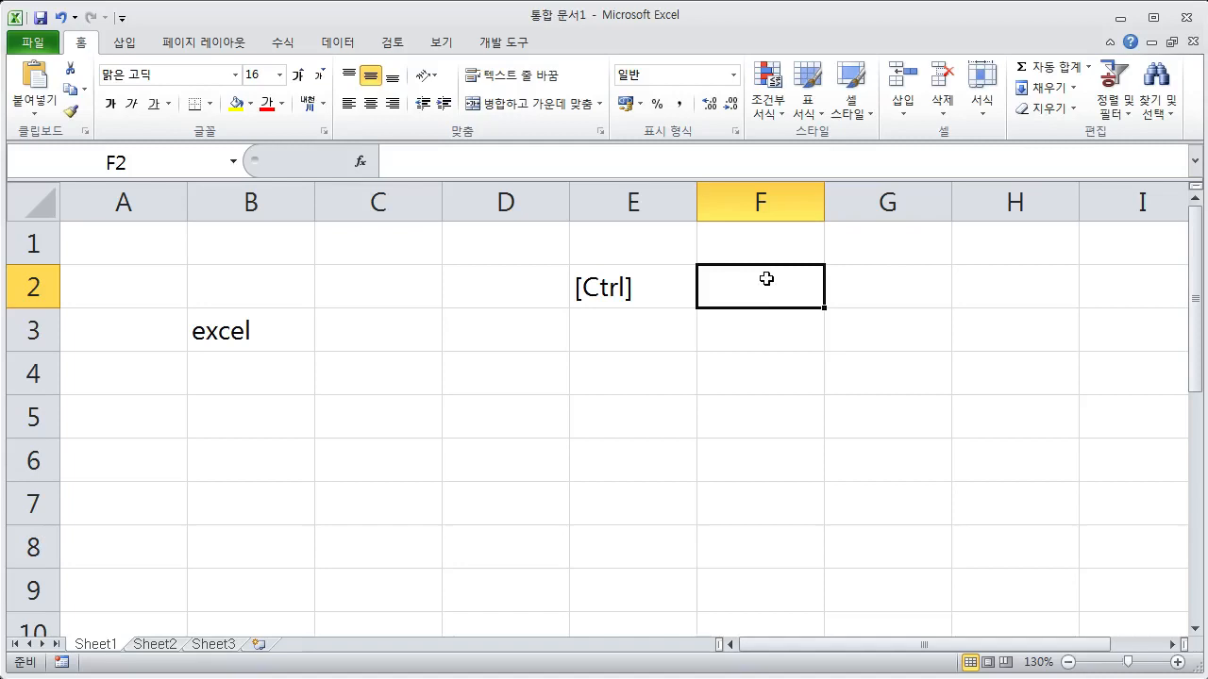
Step: Enter the text 아래 화살표 in cell F2, beside the [Ctrl] label
{"action": "type", "text": "dk"}
{"action": "key", "text": "BackSpace"}
{"action": "key", "text": "BackSpace"}
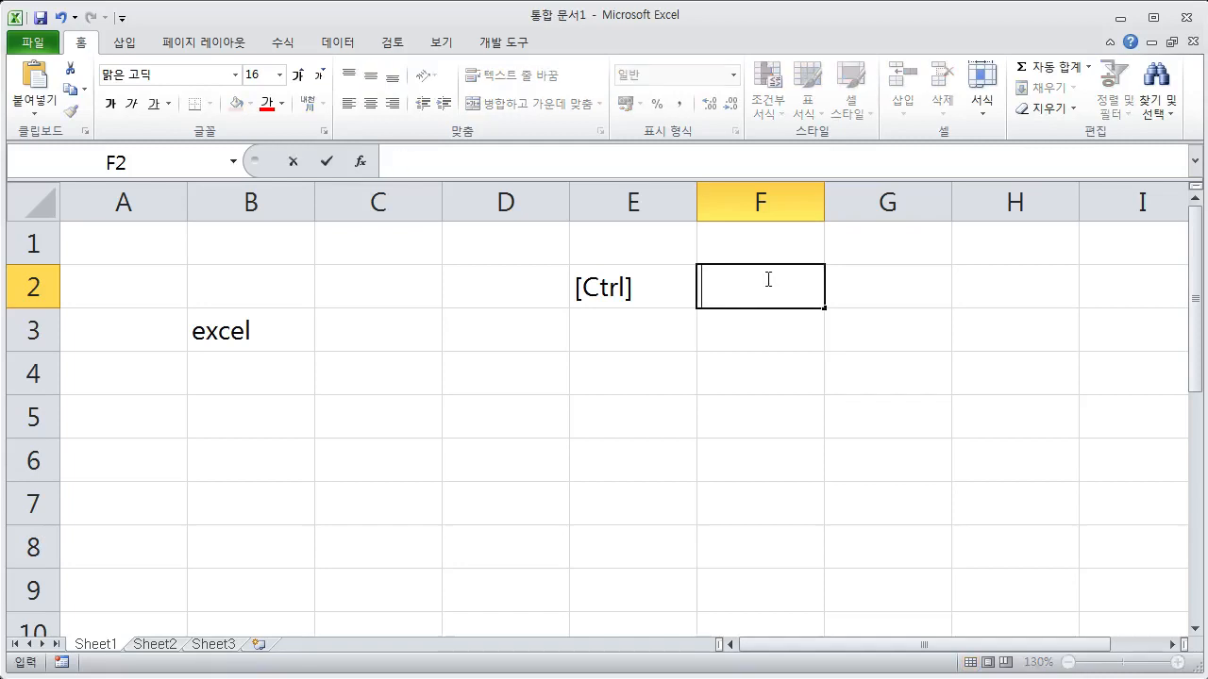
{"action": "type", "text": "아래"}
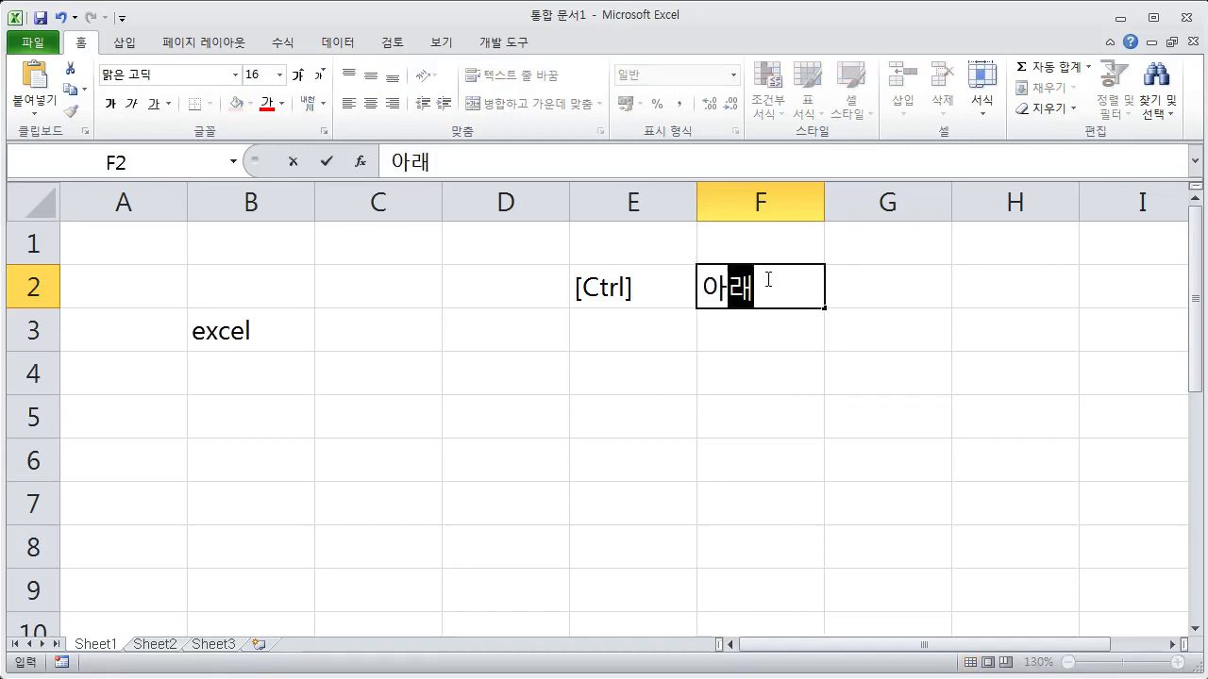
{"action": "type", "text": " 홧살표"}
{"action": "key", "text": "Return"}
{"action": "left_click", "coordinate": [738, 287]}
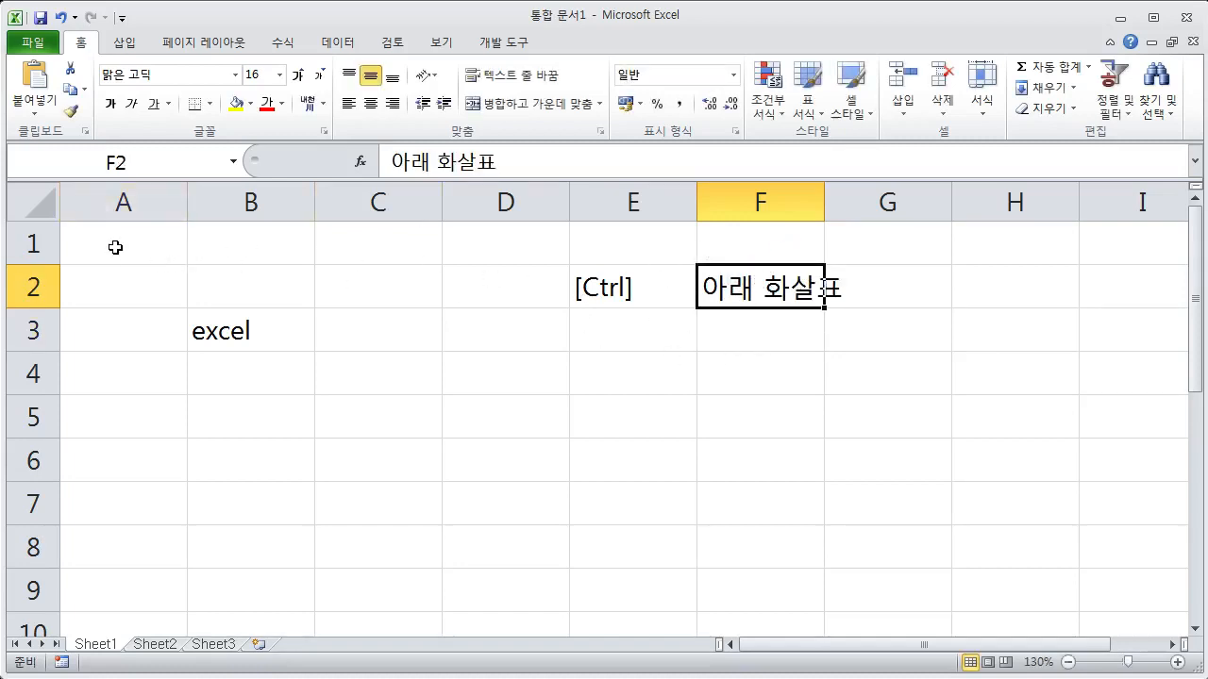
Step: Move the cell pointer from A1 down to A5 one row at a time, and jump to the last row of column A
{"action": "left_click", "coordinate": [168, 245]}
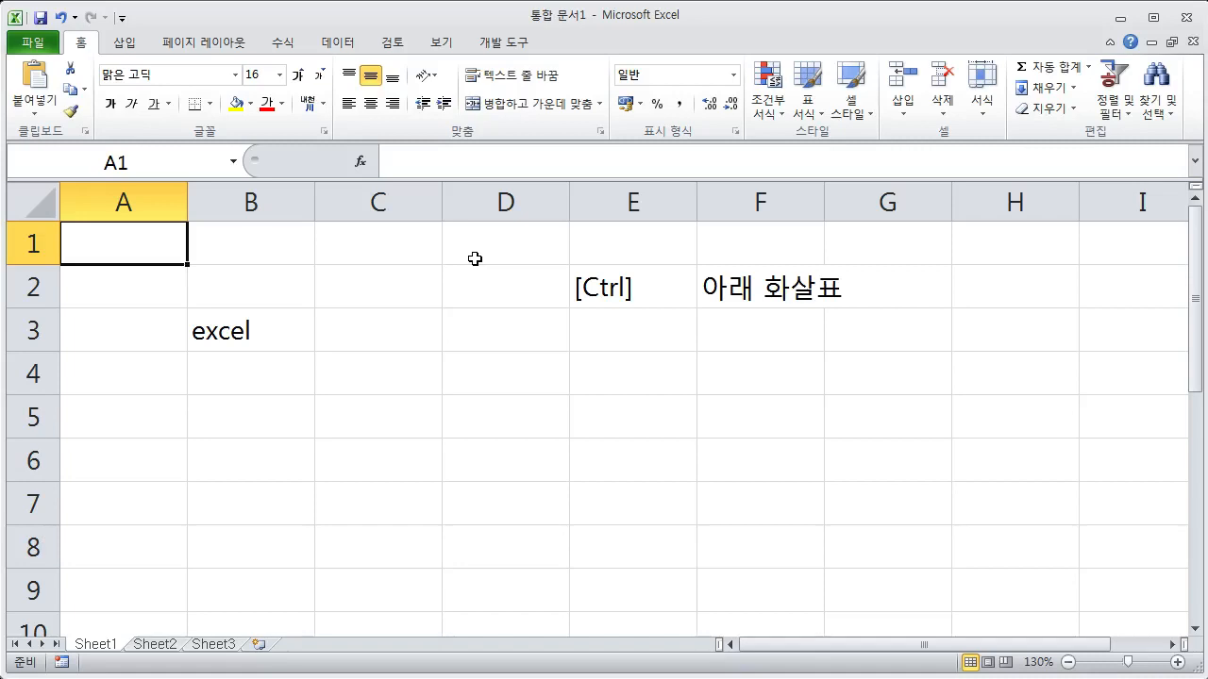
{"action": "key", "text": "Down"}
{"action": "key", "text": "Down"}
{"action": "key", "text": "Down"}
{"action": "key", "text": "Down"}
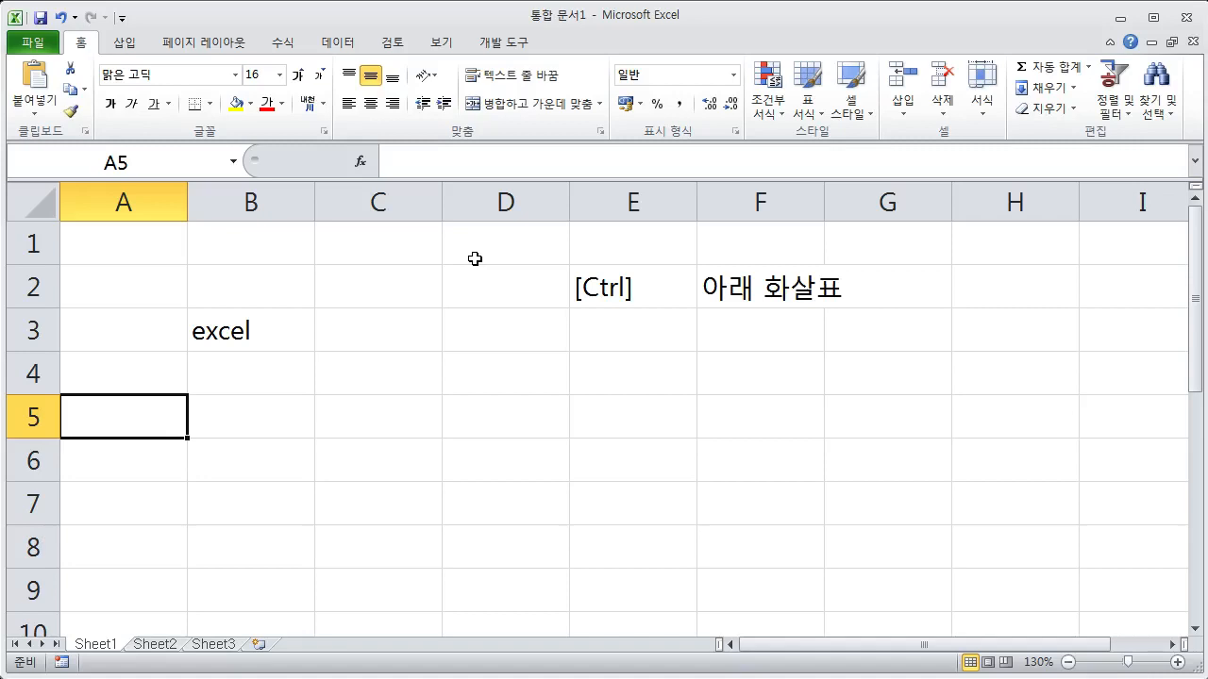
{"action": "key", "text": "ctrl+Down"}
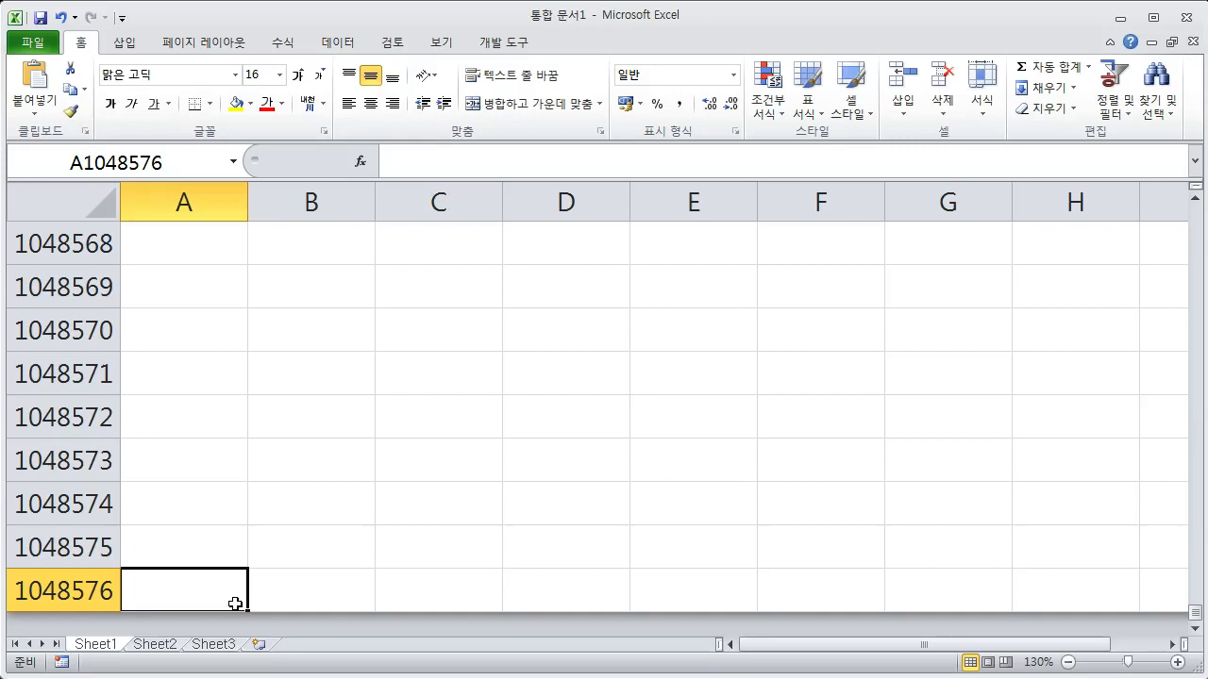
Step: Enter the text 가나다 in cell A1048576, the last cell of column A
{"action": "type", "text": "가낟"}
{"action": "type", "text": "다"}
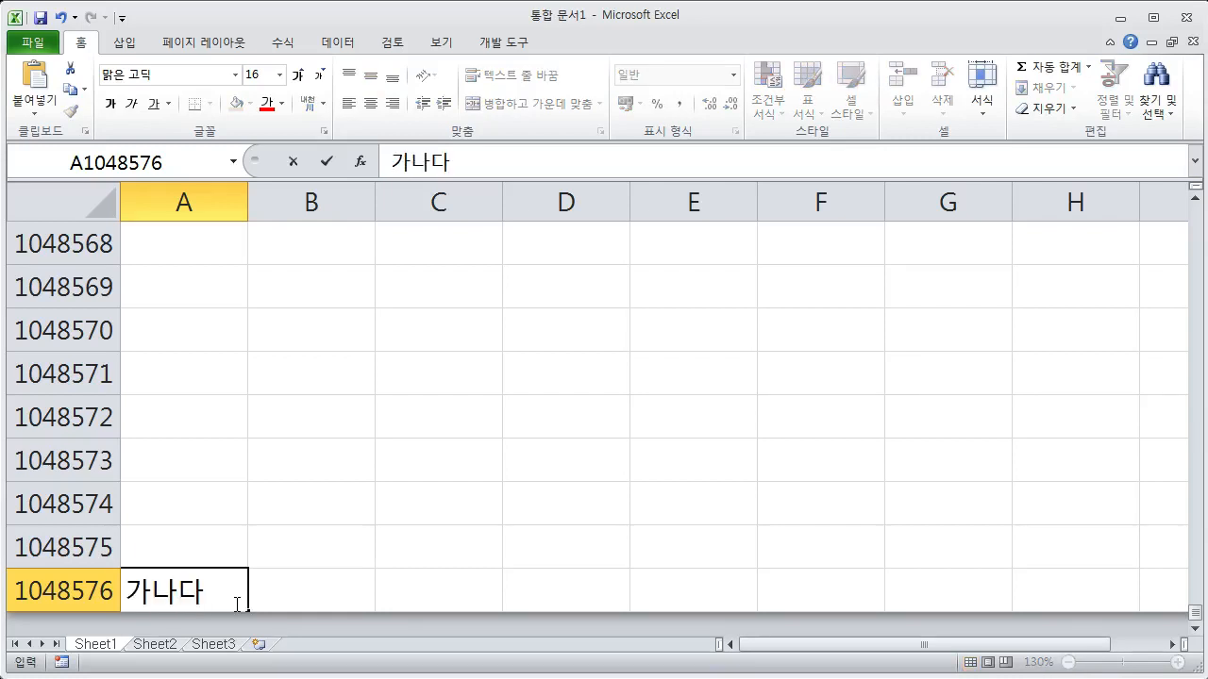
{"action": "key", "text": "Up"}
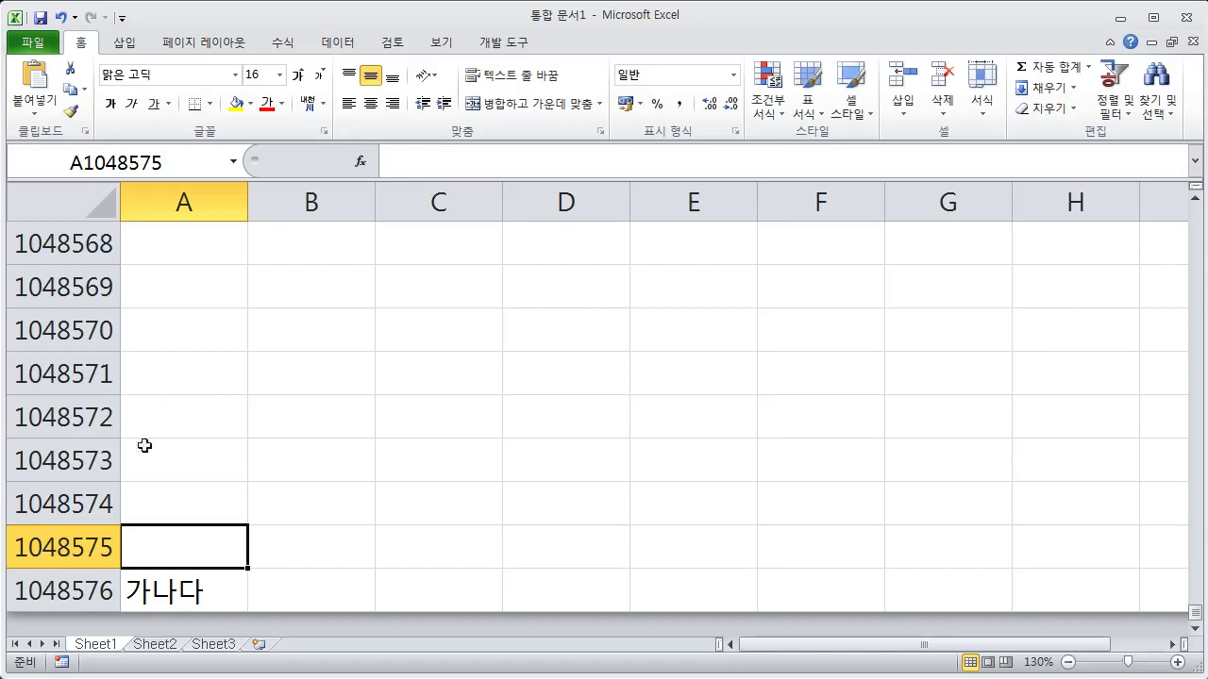
Step: Clear the contents of cell A1048576 and return to cell A1
{"action": "left_click", "coordinate": [189, 600]}
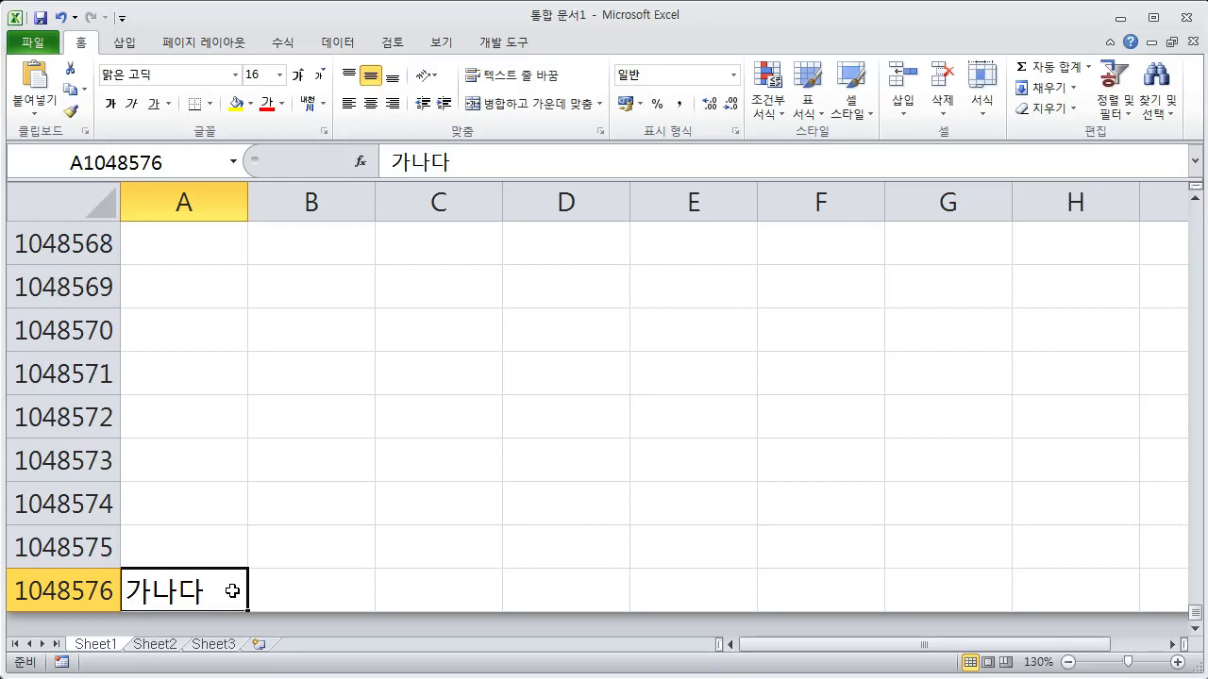
{"action": "key", "text": "Delete"}
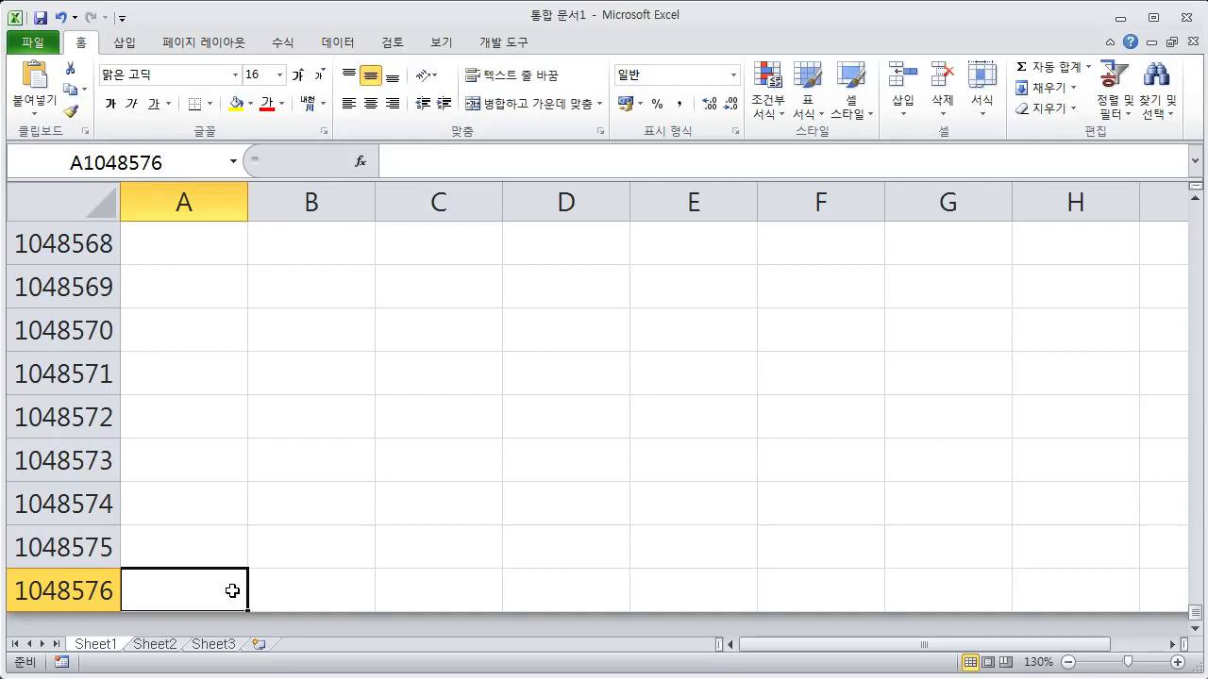
{"action": "key", "text": "ctrl+Home"}
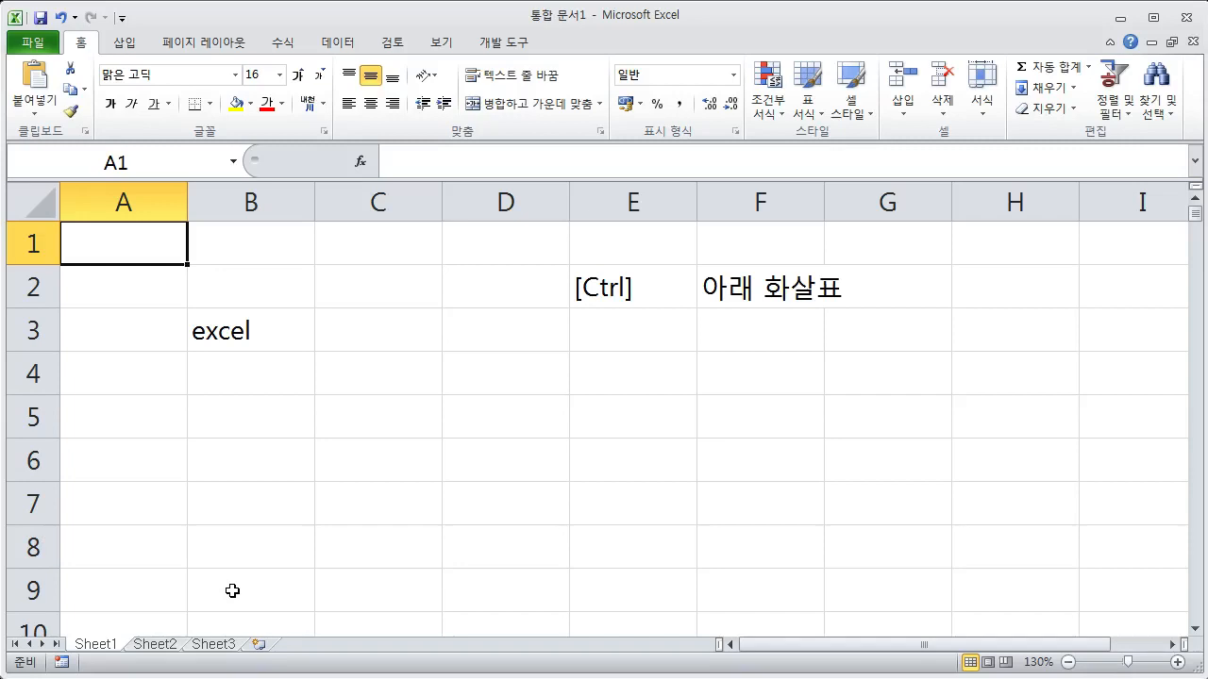
Step: Enter the text 오른쪽 화살표 in cell F3
{"action": "left_click", "coordinate": [747, 342]}
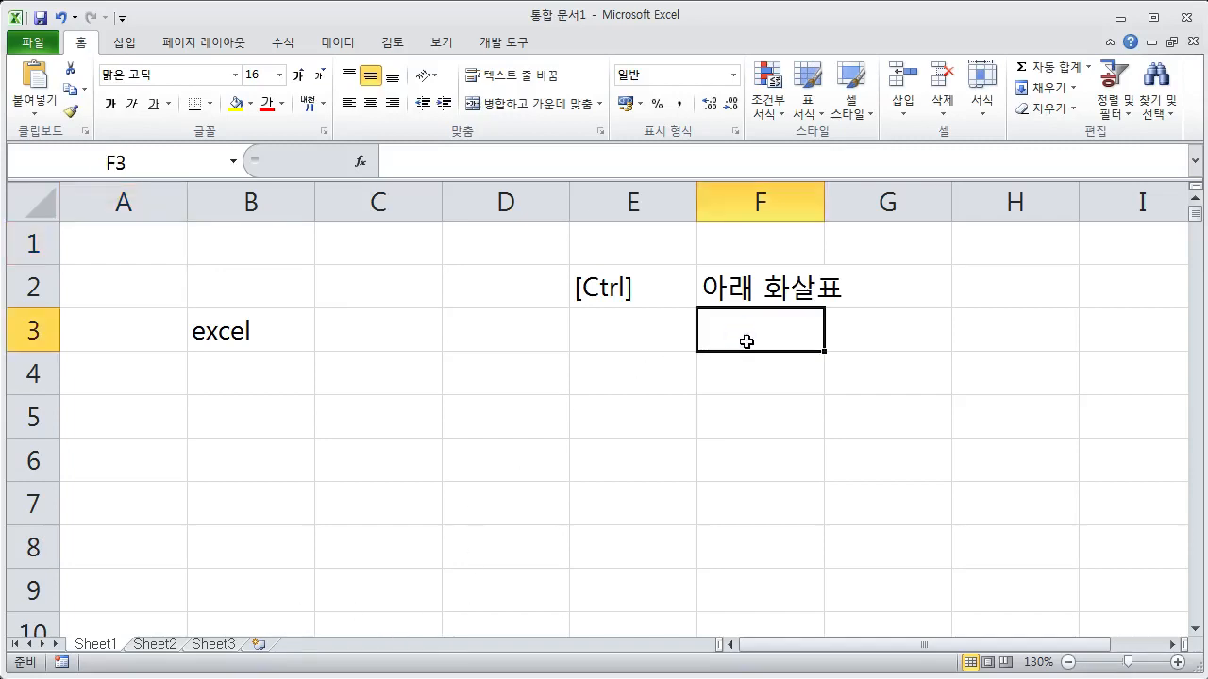
{"action": "type", "text": "오른"}
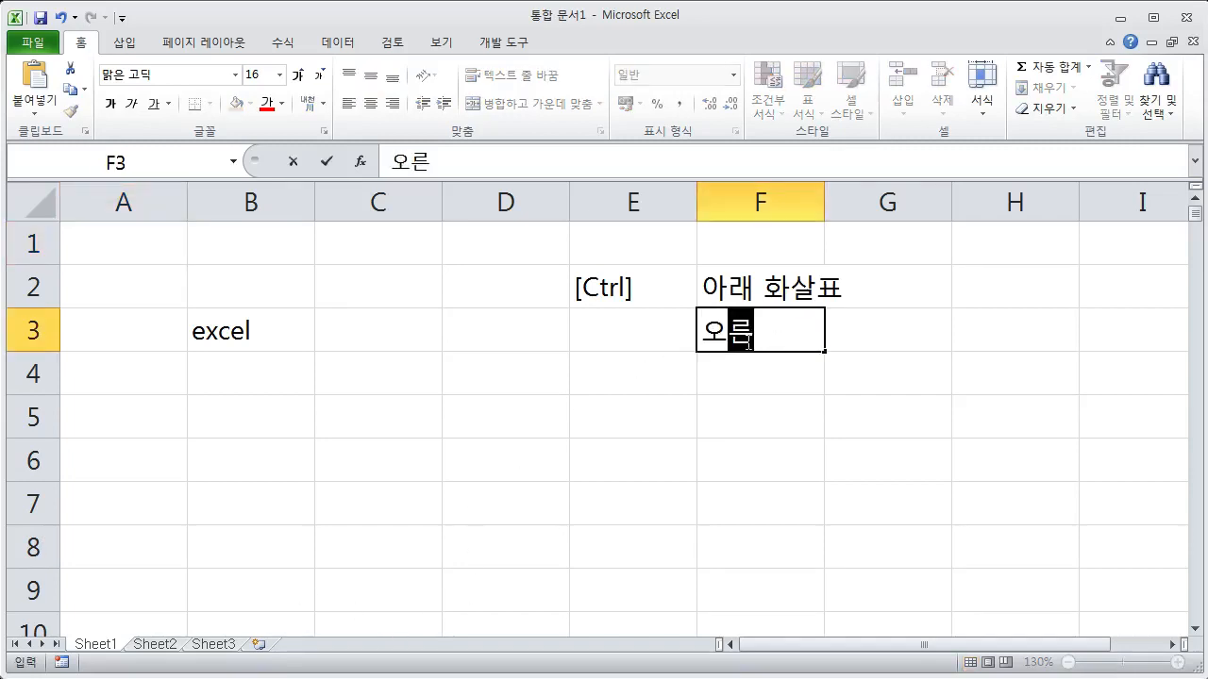
{"action": "type", "text": "쪽 화살표"}
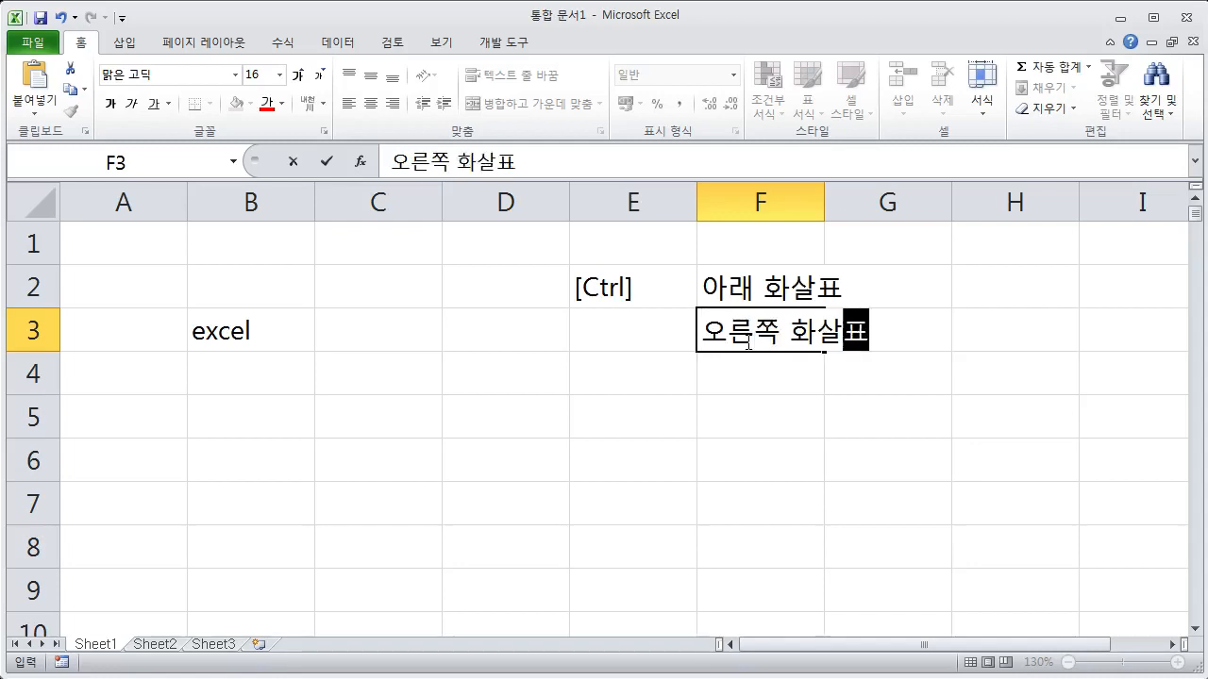
{"action": "key", "text": "Return"}
Step: Move the cell pointer from A1 rightward along row 1, one column at a time, to AM1
{"action": "left_click", "coordinate": [149, 249]}
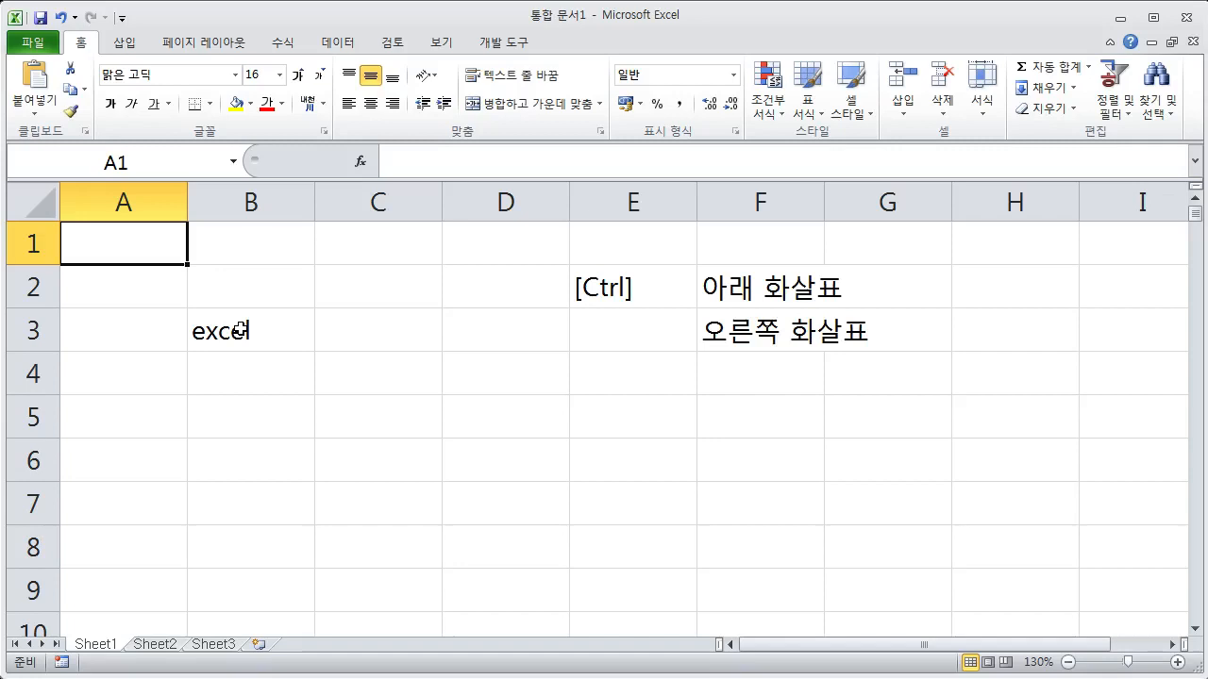
{"action": "key", "text": "Right"}
{"action": "key", "text": "Right"}
{"action": "key", "text": "Right"}
{"action": "key", "text": "Right"}
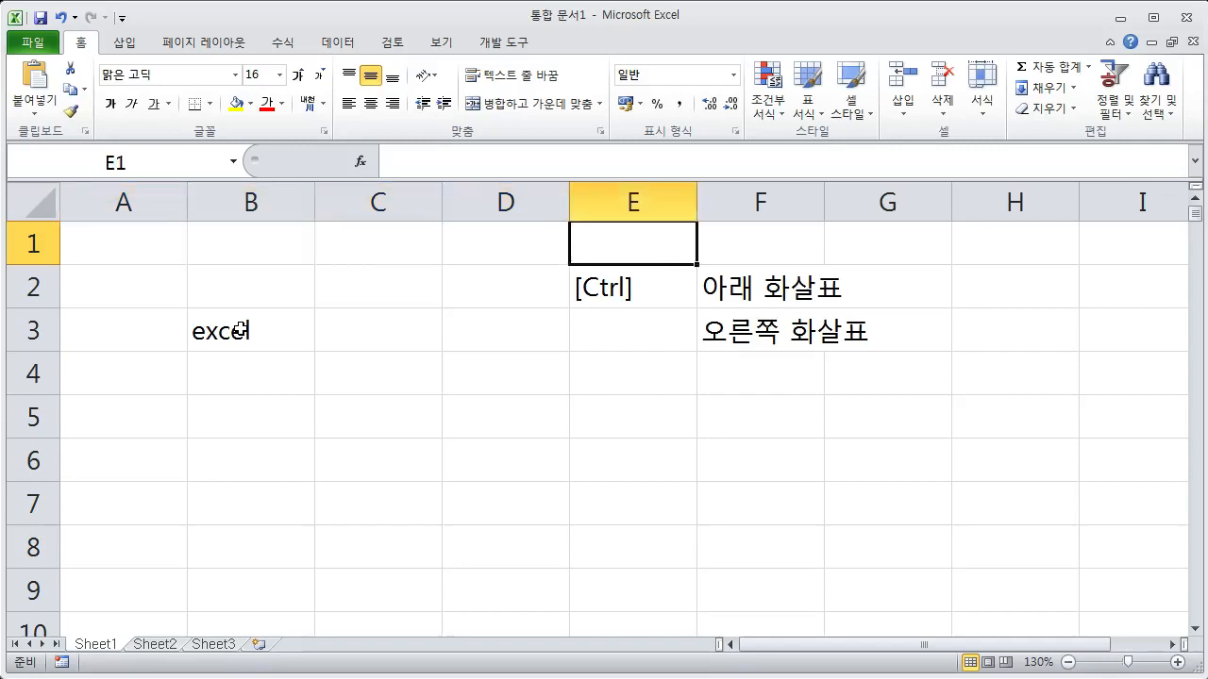
{"action": "key", "text": "Right"}
{"action": "key", "text": "Right"}
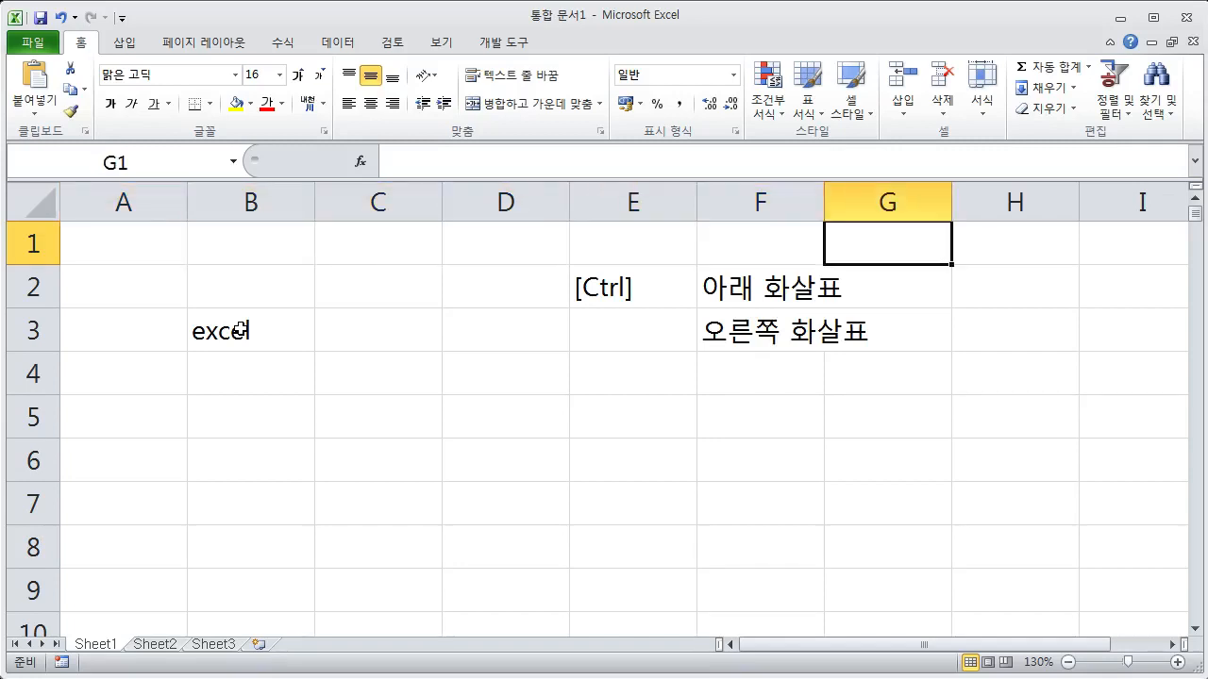
{"action": "key", "text": "Right"}
{"action": "key", "text": "Right"}
{"action": "key", "text": "Right"}
{"action": "key", "text": "Right"}
{"action": "key", "text": "Right"}
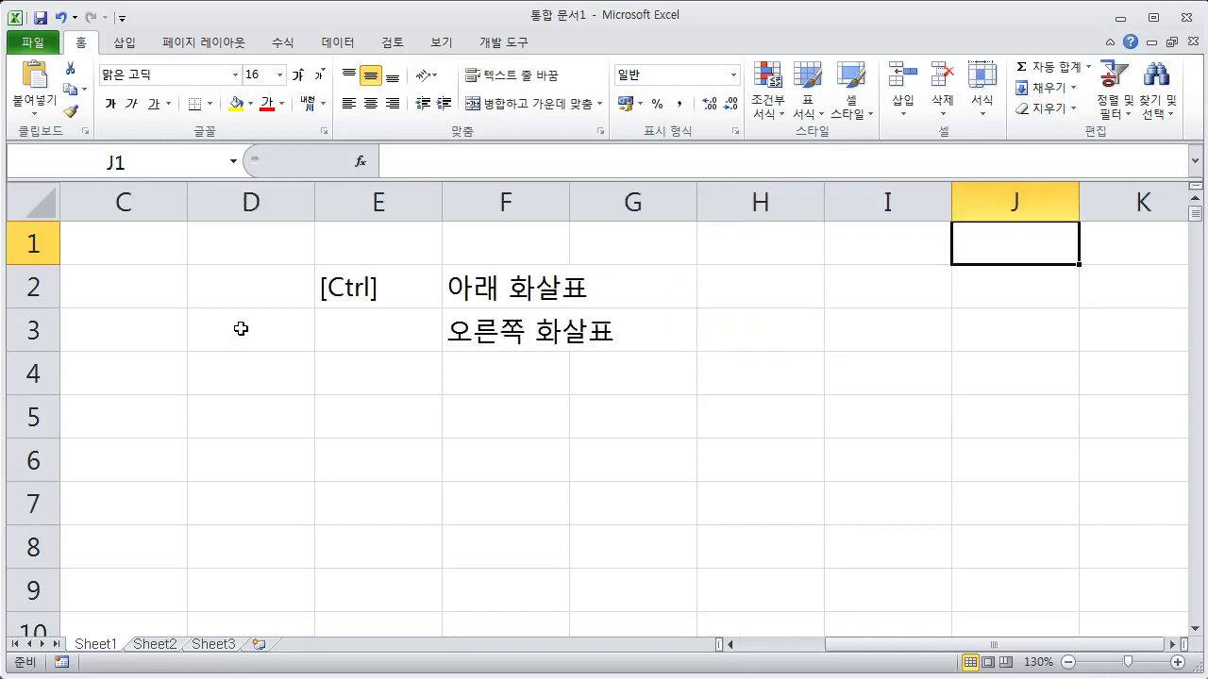
{"action": "key", "text": "Right"}
{"action": "key", "text": "Right"}
{"action": "key", "text": "Right"}
{"action": "key", "text": "Right"}
{"action": "key", "text": "Right"}
{"action": "key", "text": "Right"}
{"action": "key", "text": "Right"}
{"action": "key", "text": "Right"}
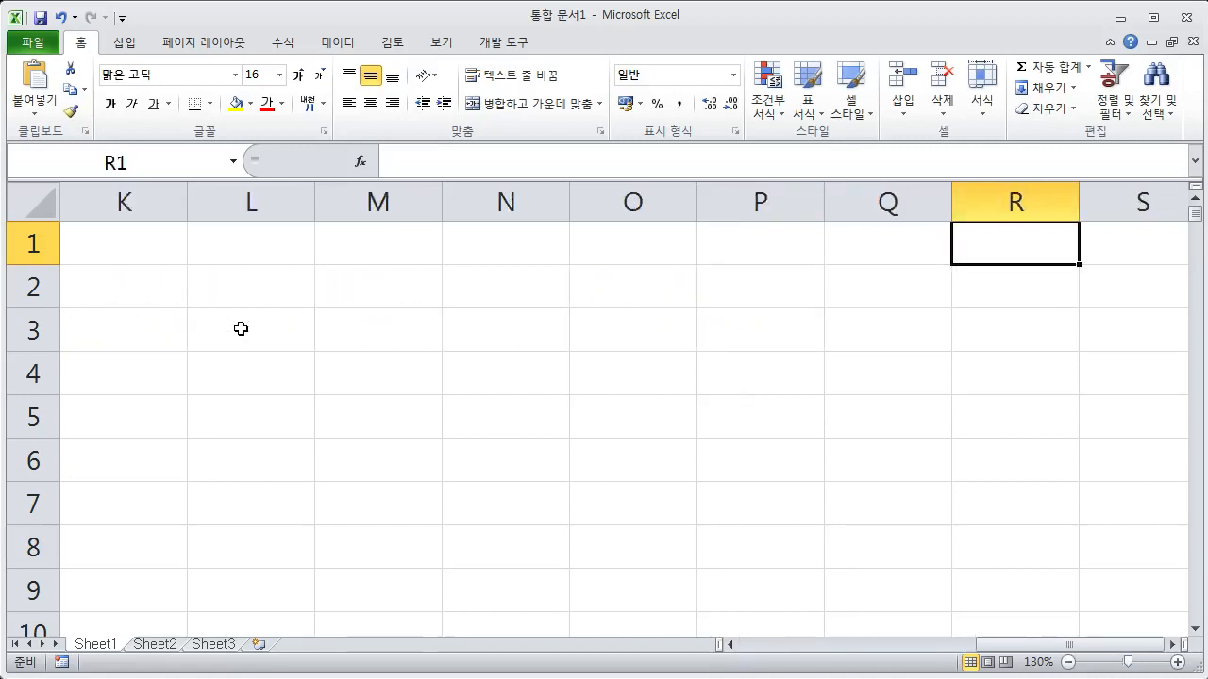
{"action": "key", "text": "Right"}
{"action": "key", "text": "Right"}
{"action": "key", "text": "Right"}
{"action": "key", "text": "Right"}
{"action": "key", "text": "Right"}
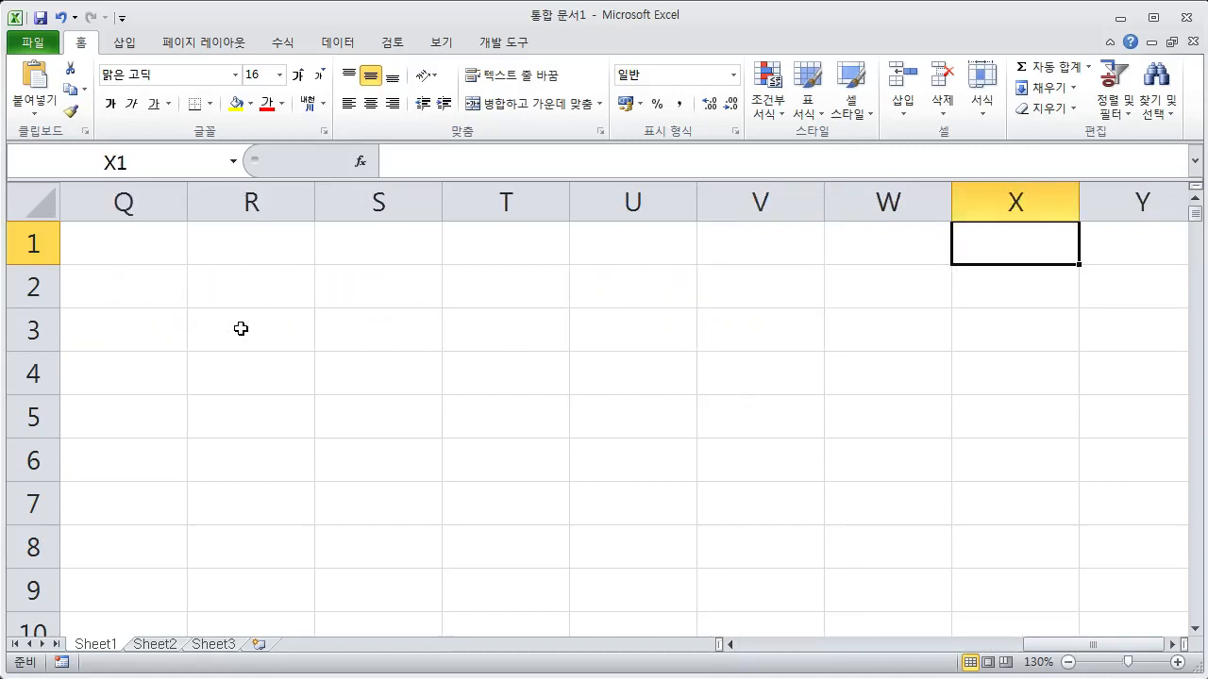
{"action": "key", "text": "Right"}
{"action": "key", "text": "Right"}
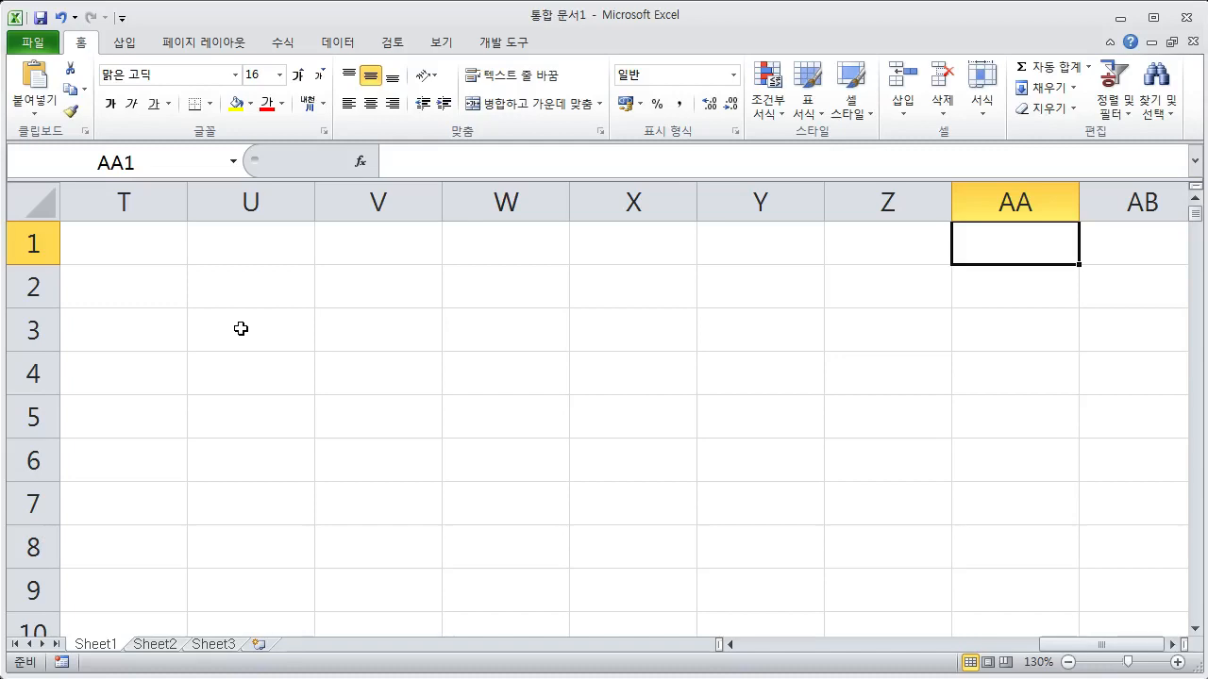
{"action": "key", "text": "Right"}
{"action": "key", "text": "Right"}
{"action": "key", "text": "Right"}
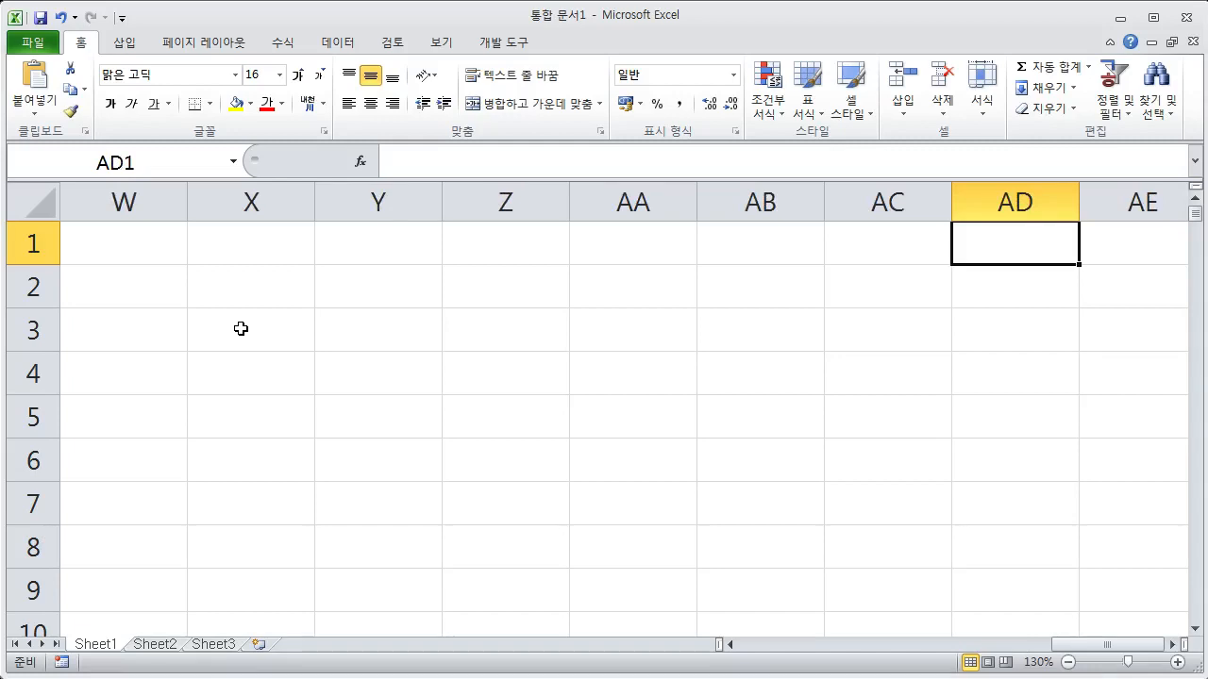
{"action": "key", "text": "Right"}
{"action": "key", "text": "Right"}
{"action": "key", "text": "Right"}
{"action": "key", "text": "Right"}
{"action": "key", "text": "Right"}
{"action": "key", "text": "Right"}
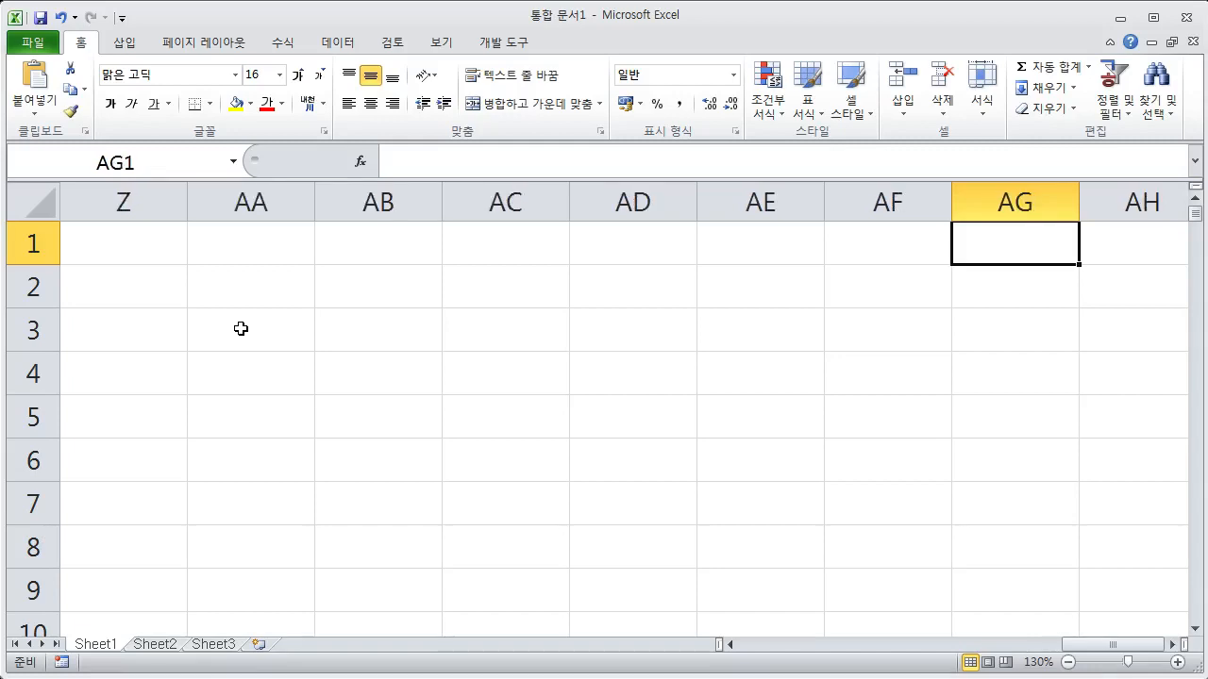
{"action": "key", "text": "Right"}
{"action": "key", "text": "Right"}
{"action": "key", "text": "Right"}
{"action": "key", "text": "Right"}
{"action": "key", "text": "Right"}
{"action": "key", "text": "Right"}
{"action": "key", "text": "Right"}
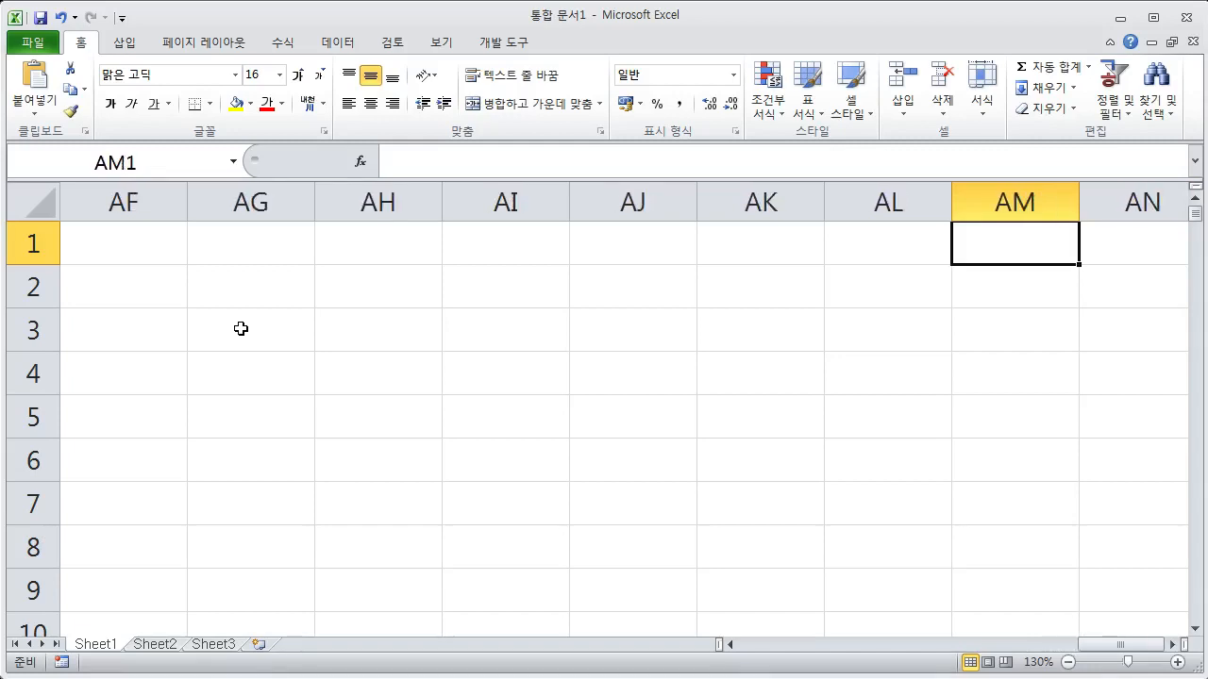
Step: Move the cell pointer from AM1 farther along row 1, one column at a time, to BA1
{"action": "key", "text": "Right"}
{"action": "key", "text": "Right"}
{"action": "key", "text": "Right"}
{"action": "key", "text": "Right"}
{"action": "key", "text": "Right"}
{"action": "key", "text": "Right"}
{"action": "key", "text": "Right"}
{"action": "key", "text": "Right"}
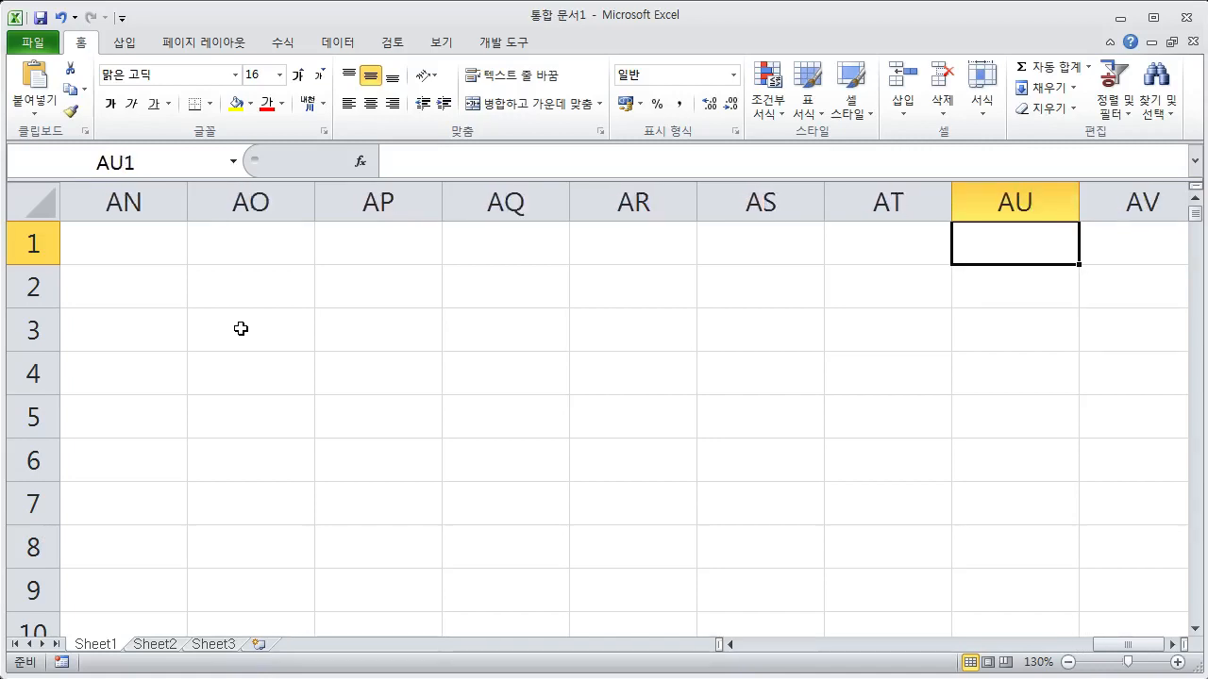
{"action": "key", "text": "Right"}
{"action": "key", "text": "Right"}
{"action": "key", "text": "Right"}
{"action": "key", "text": "Left"}
{"action": "key", "text": "Left"}
{"action": "key", "text": "Right"}
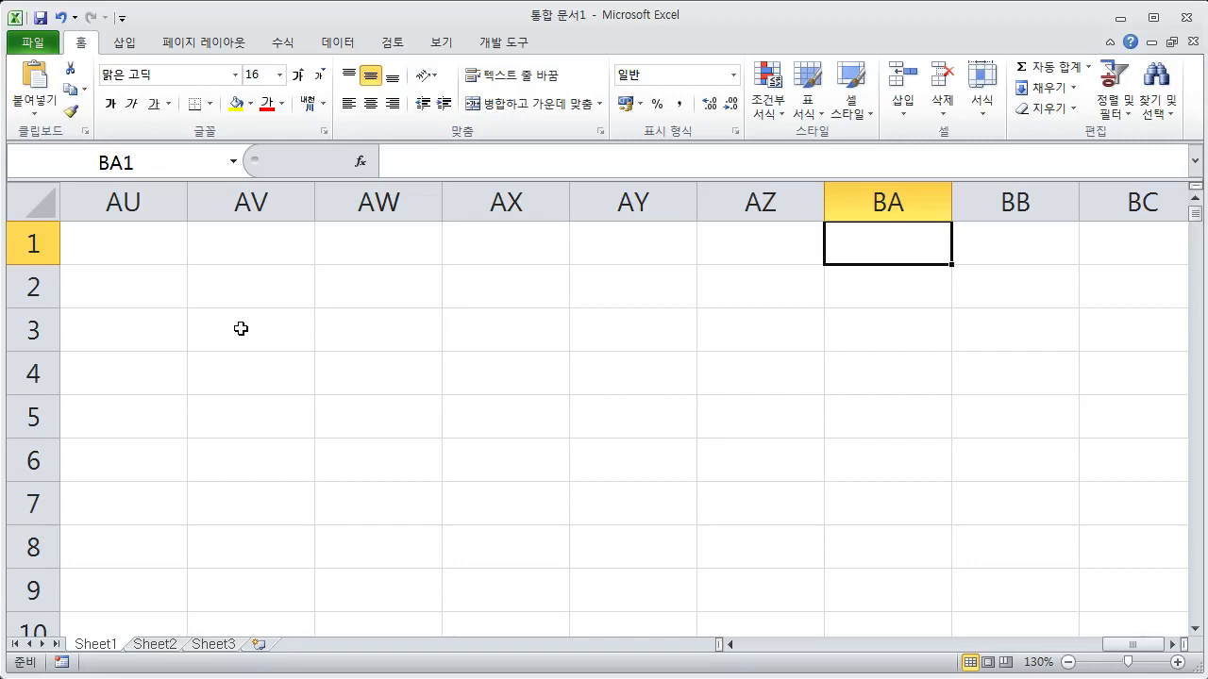
Step: Jump to XFD1, the last cell of row 1, and enter the text 가나다 there
{"action": "key", "text": "ctrl+Right"}
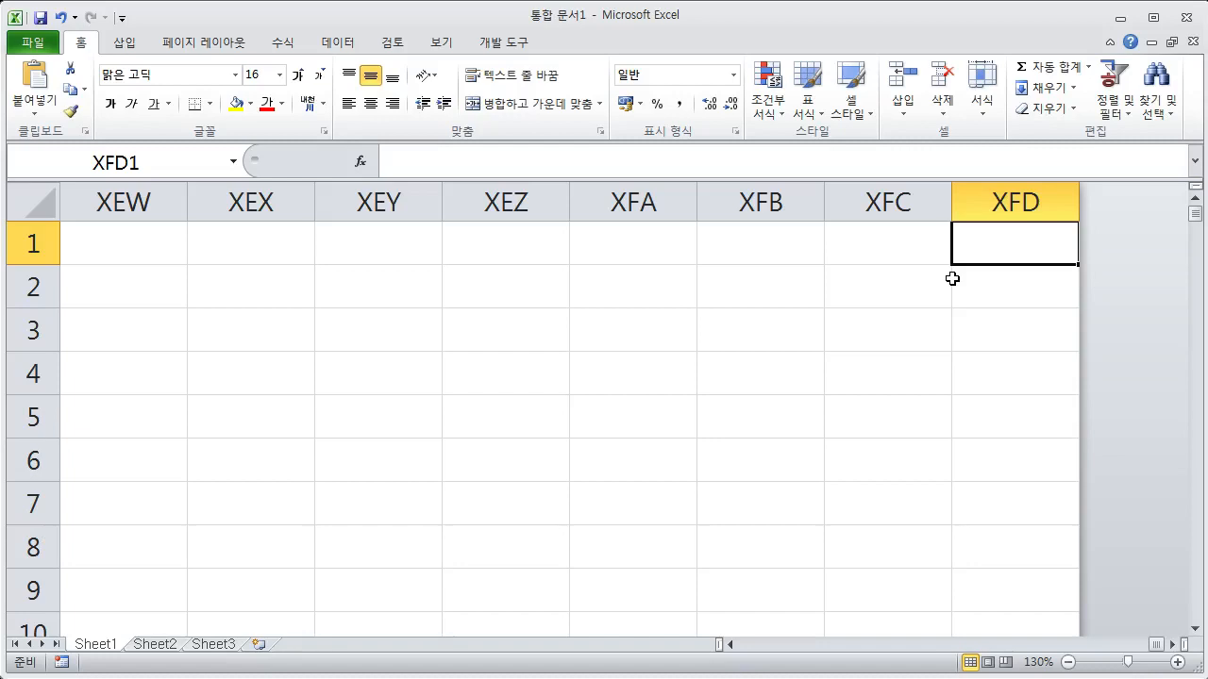
{"action": "type", "text": "가낟"}
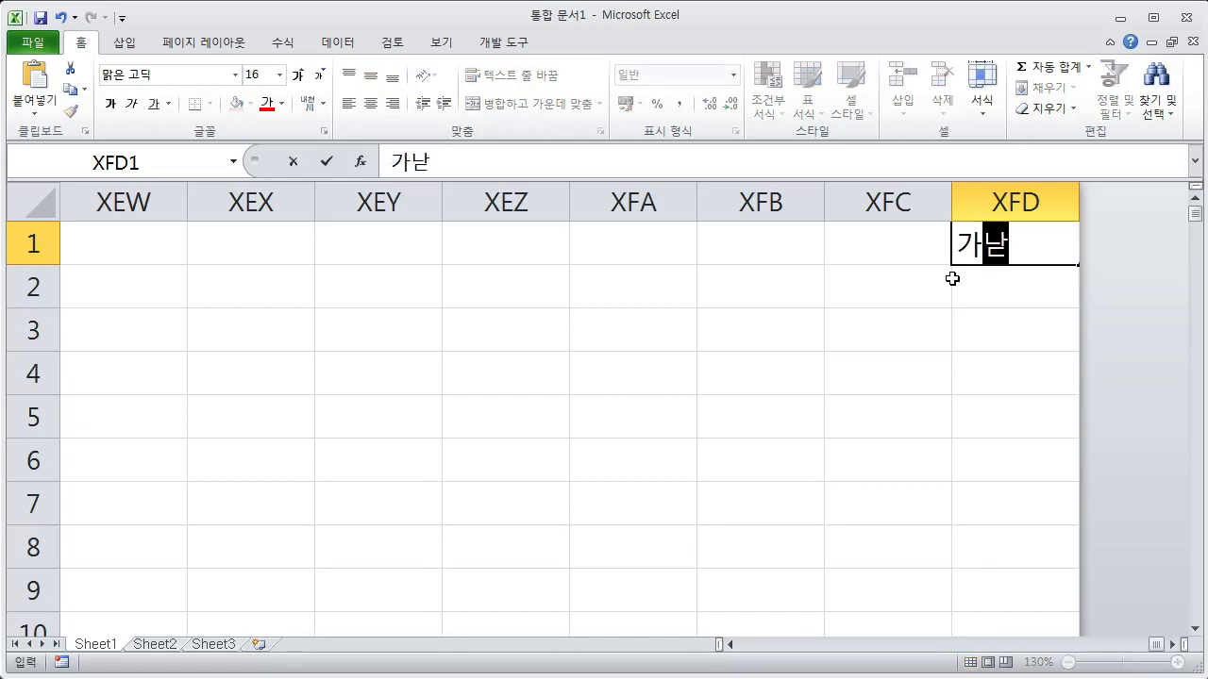
{"action": "type", "text": "ㅏ"}
{"action": "key", "text": "Return"}
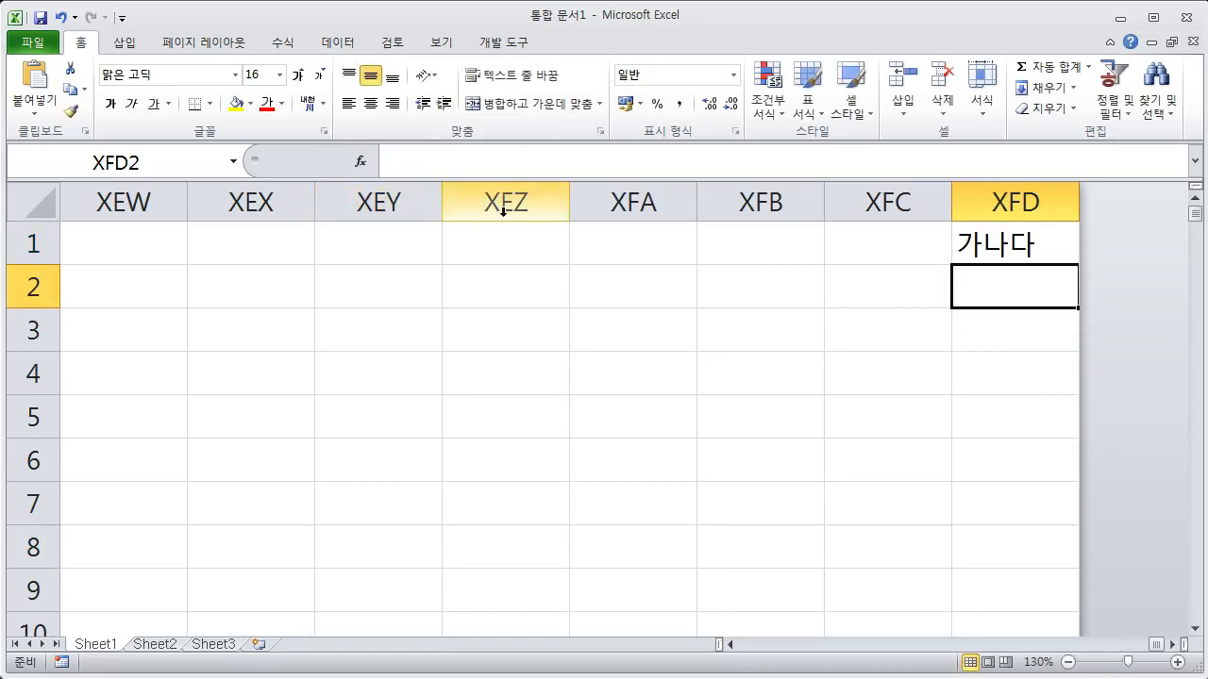
Step: Clear the contents of cell XFD1 and return to cell A1
{"action": "left_click", "coordinate": [981, 249]}
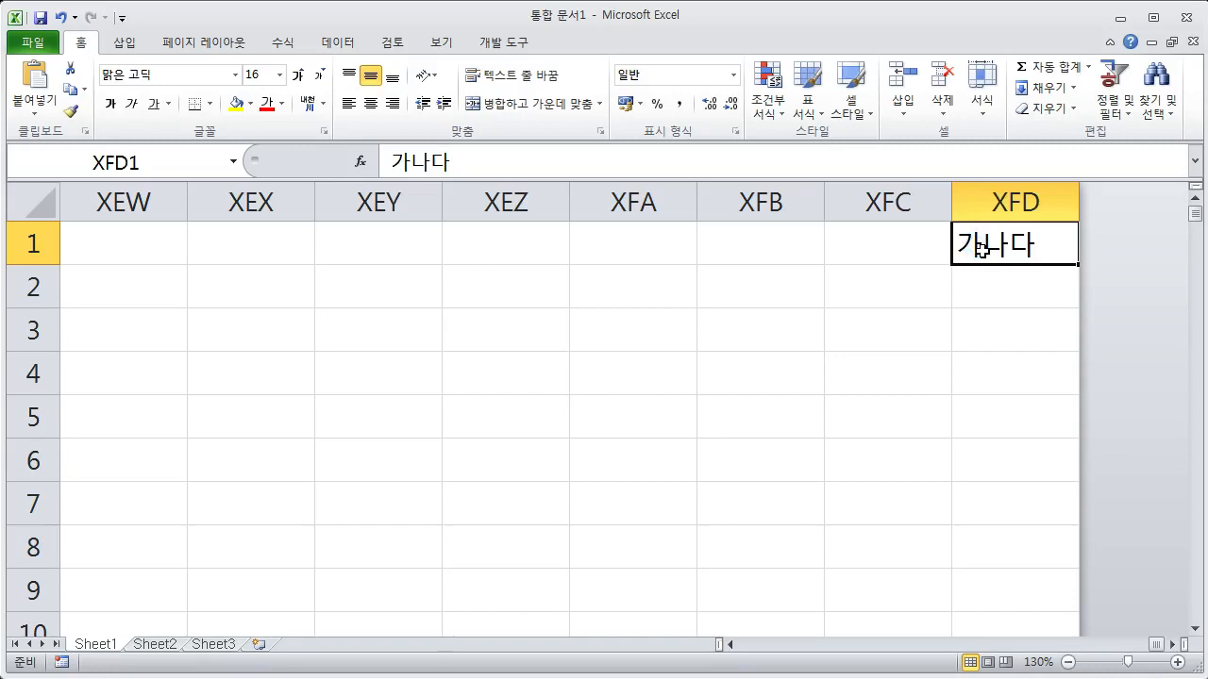
{"action": "key", "text": "Delete"}
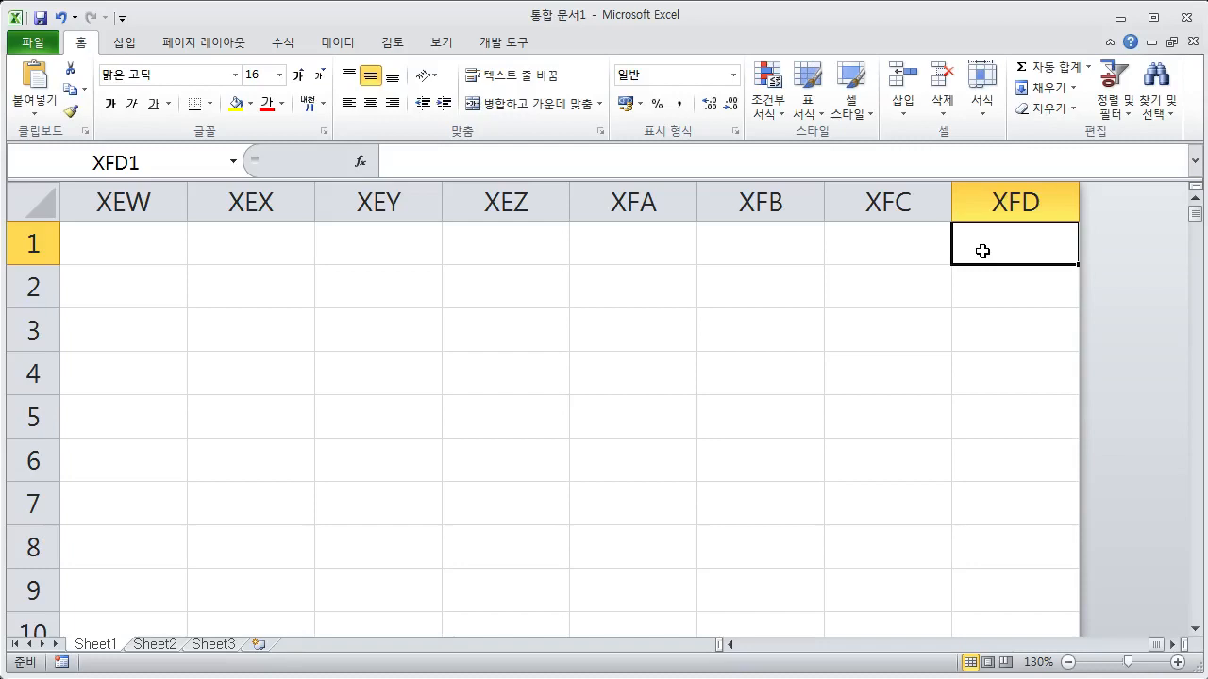
{"action": "key", "text": "ctrl+Home"}
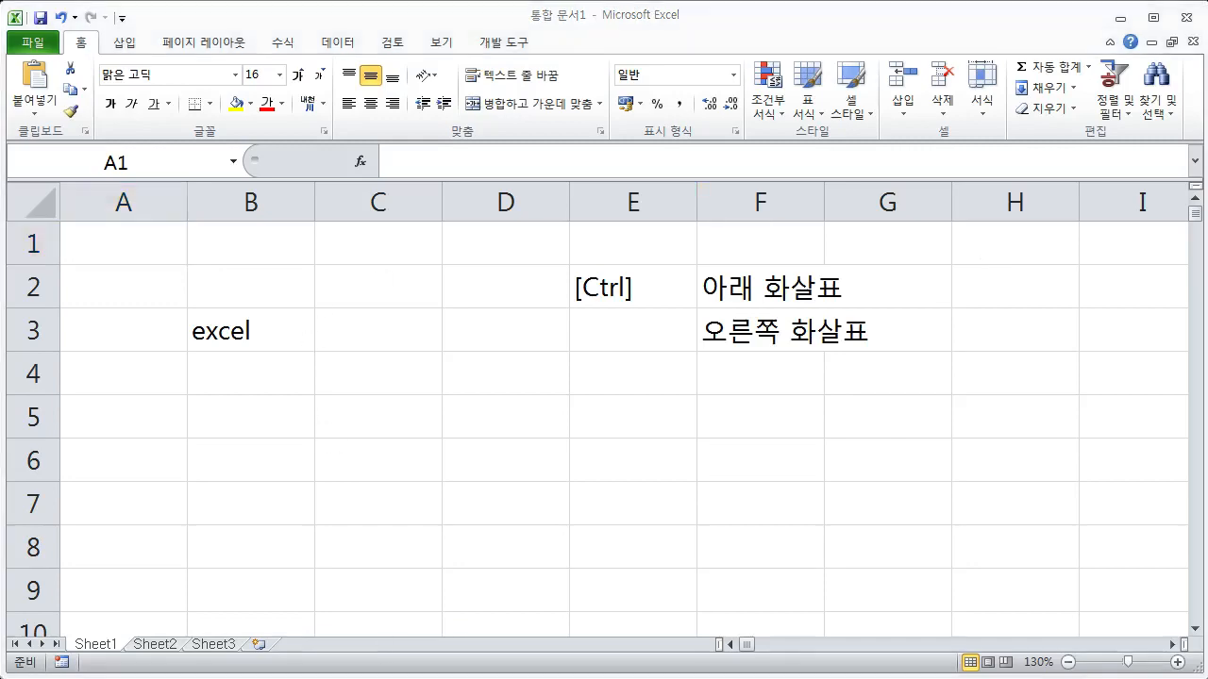
Step: Switch to Adobe Reader to view the textbook tip on moving the cell pointer to the end at once
{"action": "key", "text": "alt+Tab"}
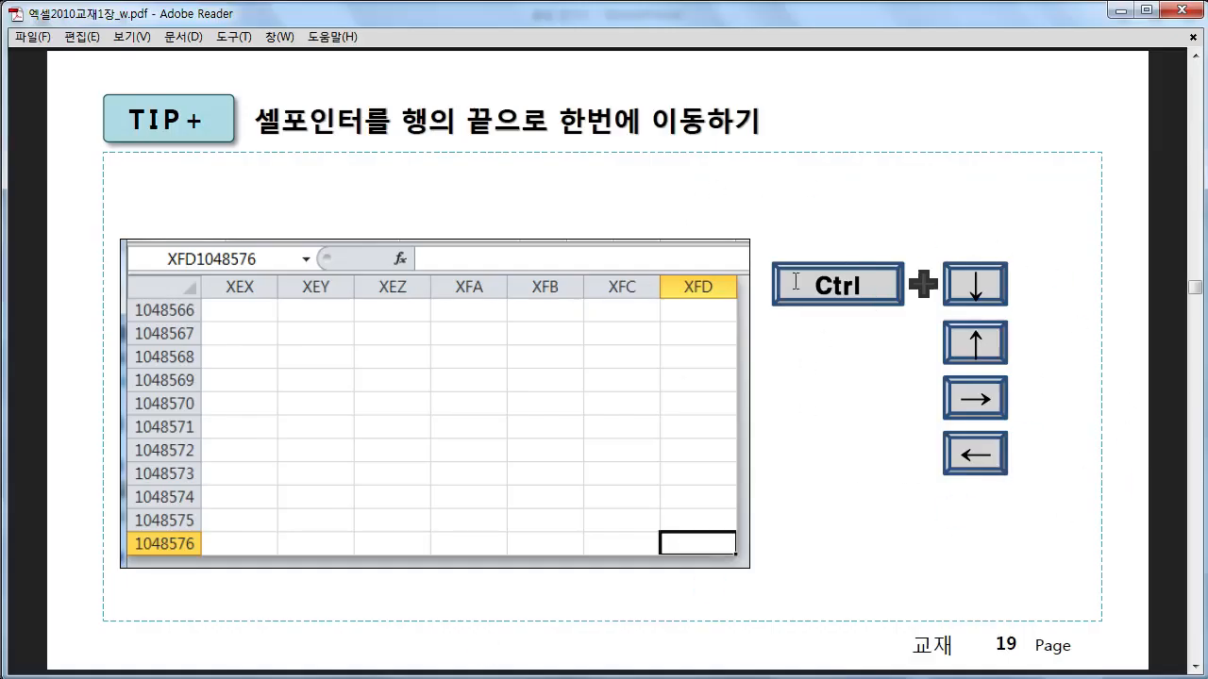